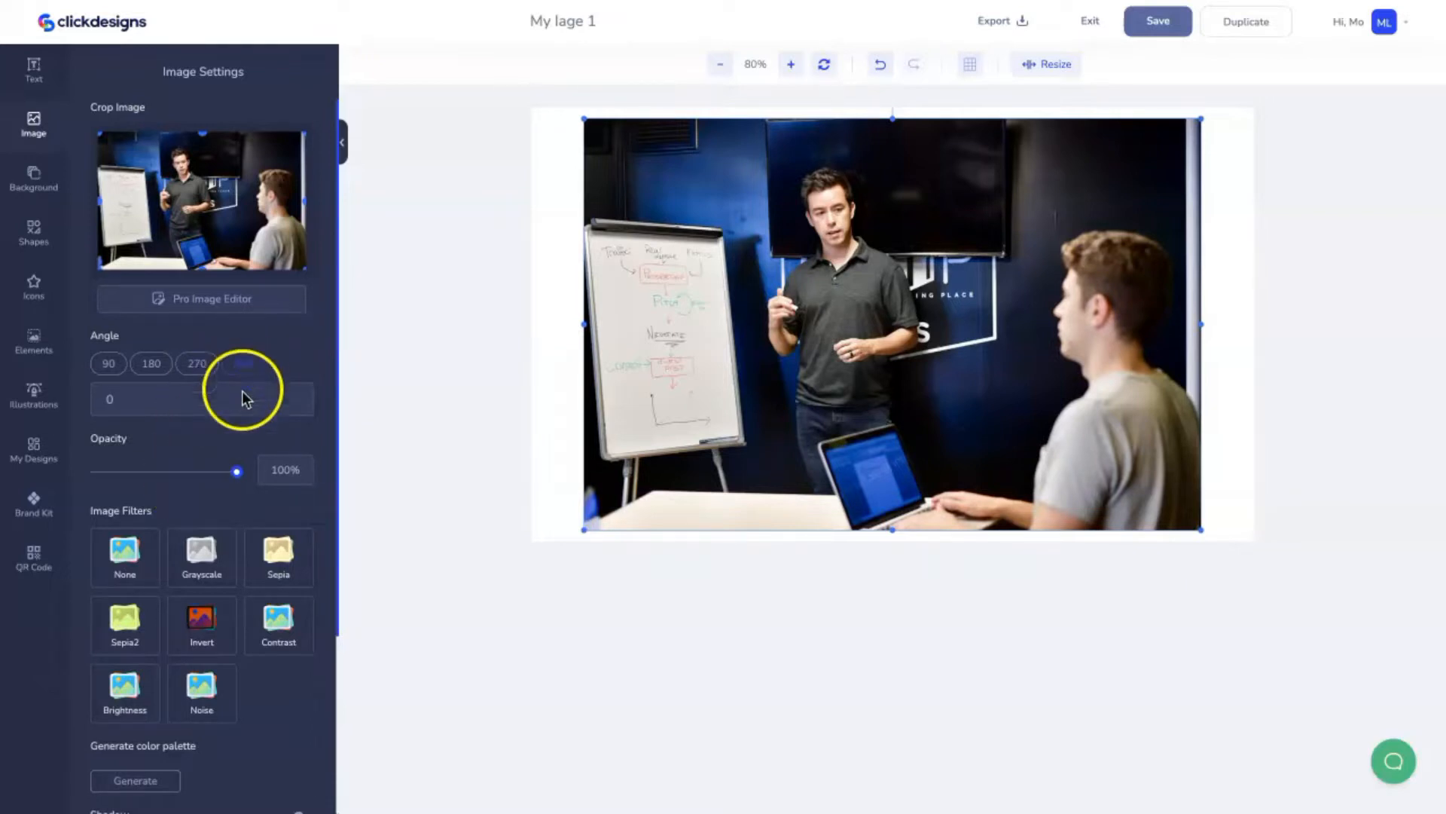
Add the standing white dog from the Dogs image category and place it near the centre of the canvas.
scroll(240, 523, down, 3)
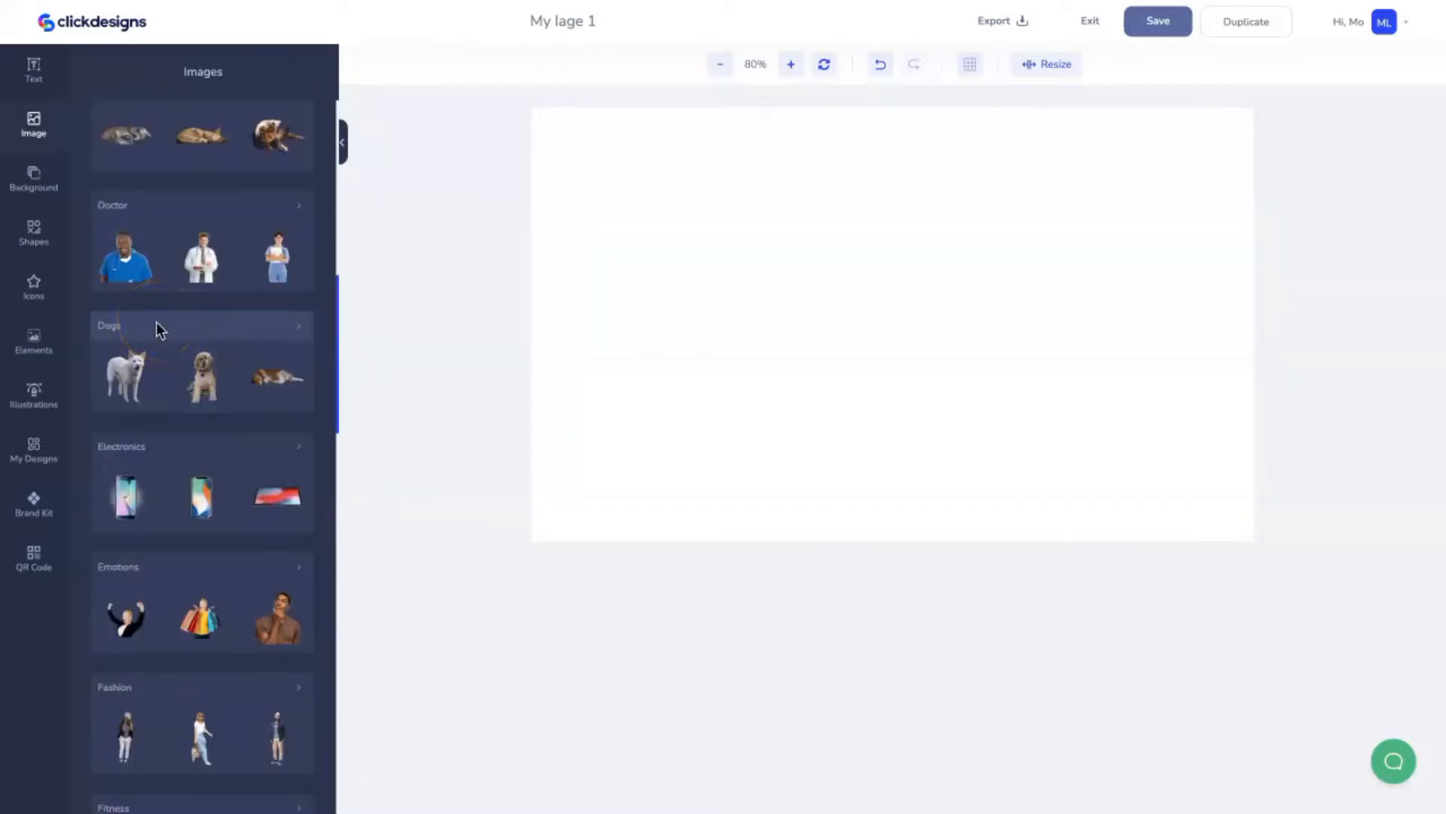
scroll(171, 411, up, 2)
scroll(174, 419, down, 1)
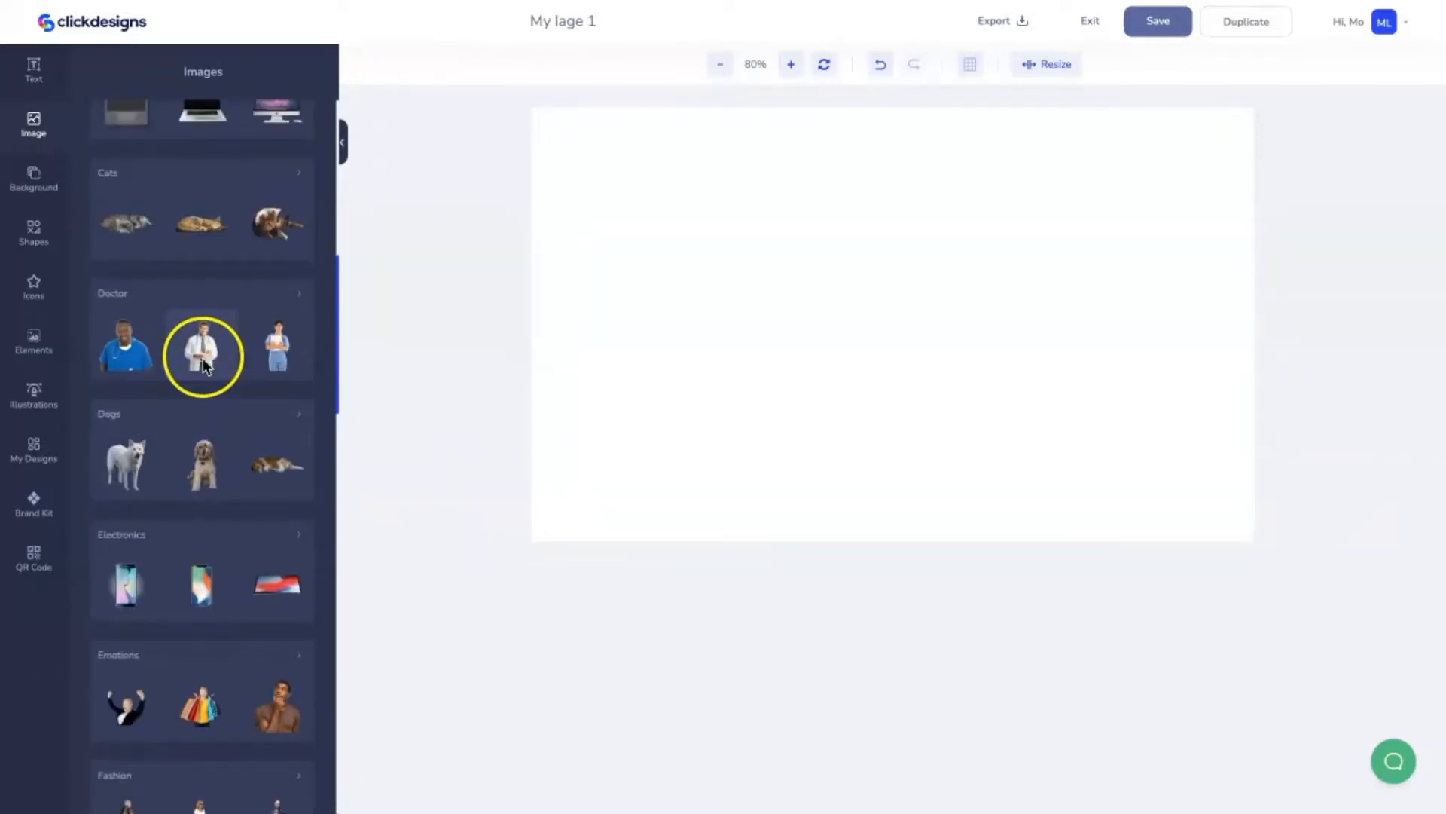
scroll(217, 377, up, 2)
scroll(216, 452, down, 2)
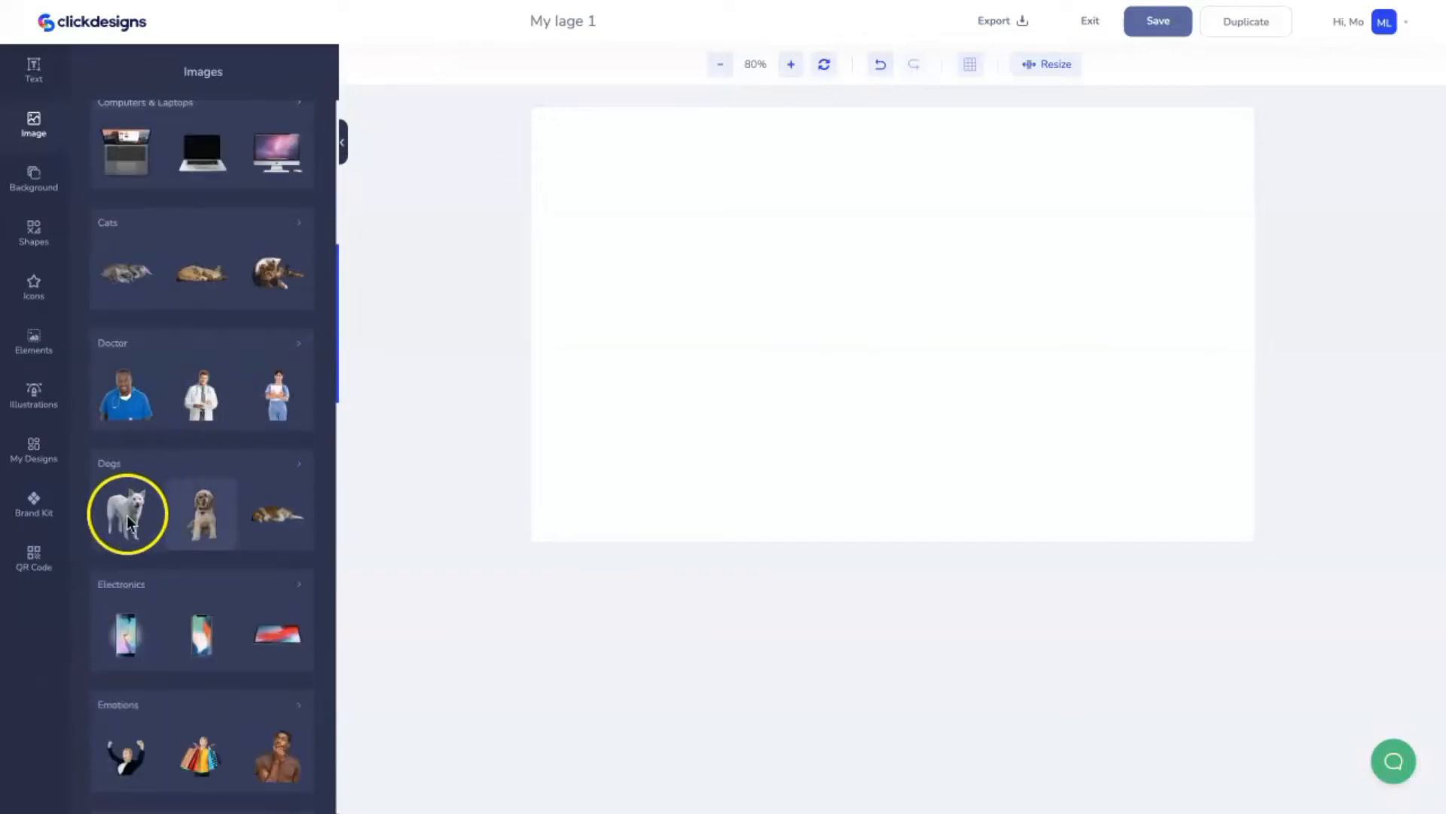
drag(139, 527, 590, 491)
click(871, 338)
drag(788, 429, 820, 352)
Try the Invert, Sepia and Grayscale filters on the dog image, leaving it unfiltered.
scroll(239, 533, up, 1)
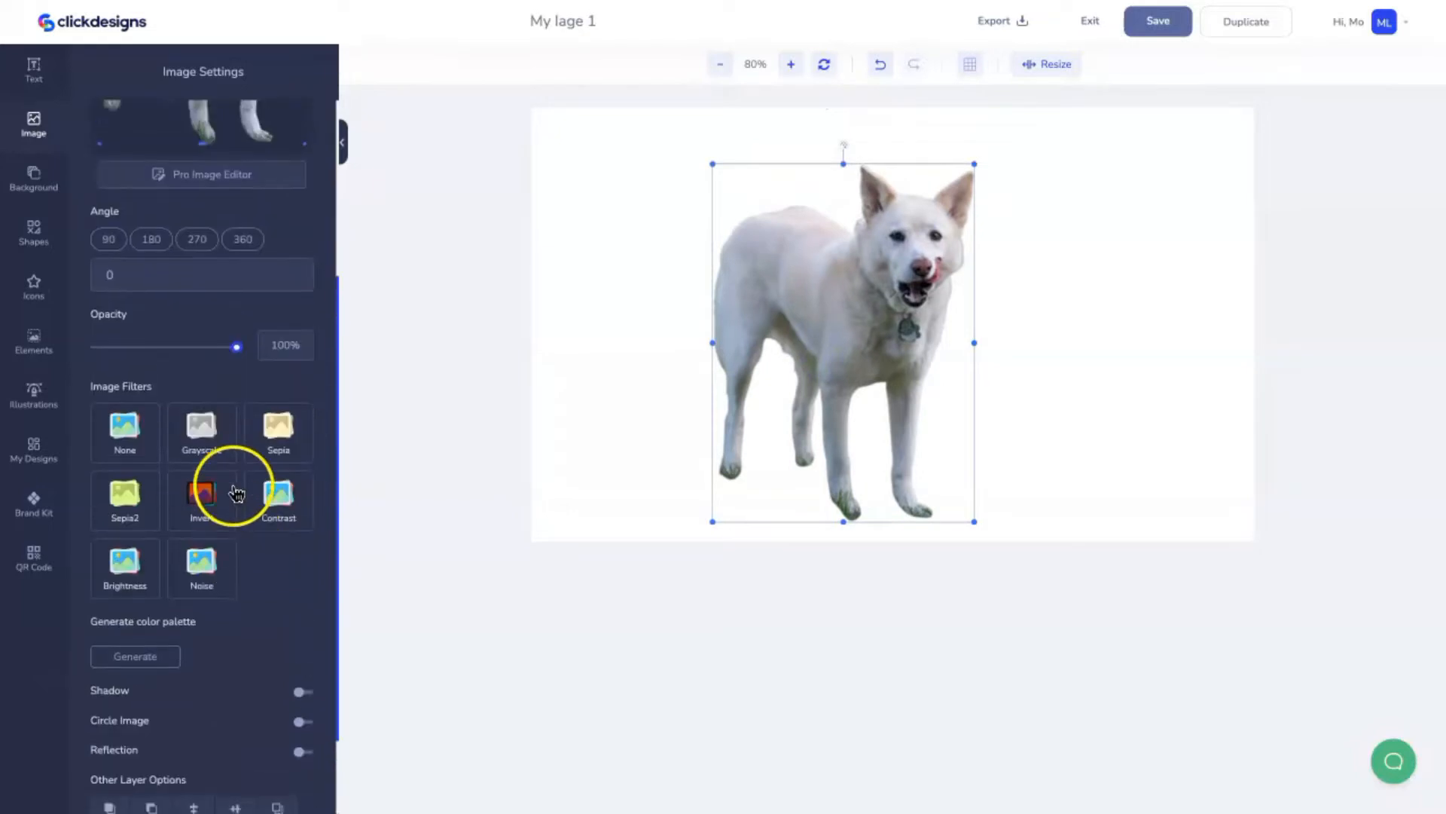
click(202, 504)
click(278, 431)
click(203, 445)
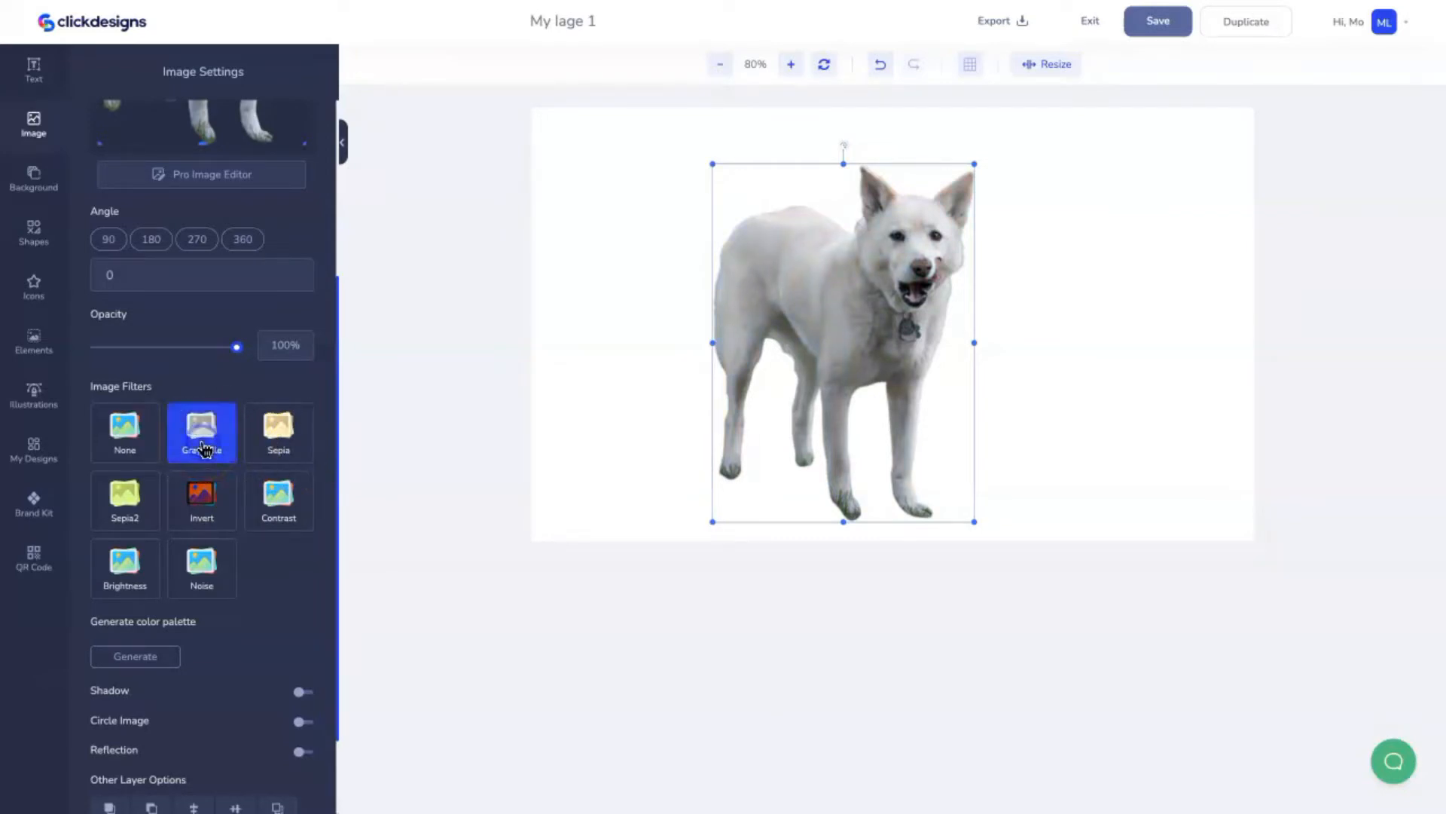
click(201, 449)
click(201, 446)
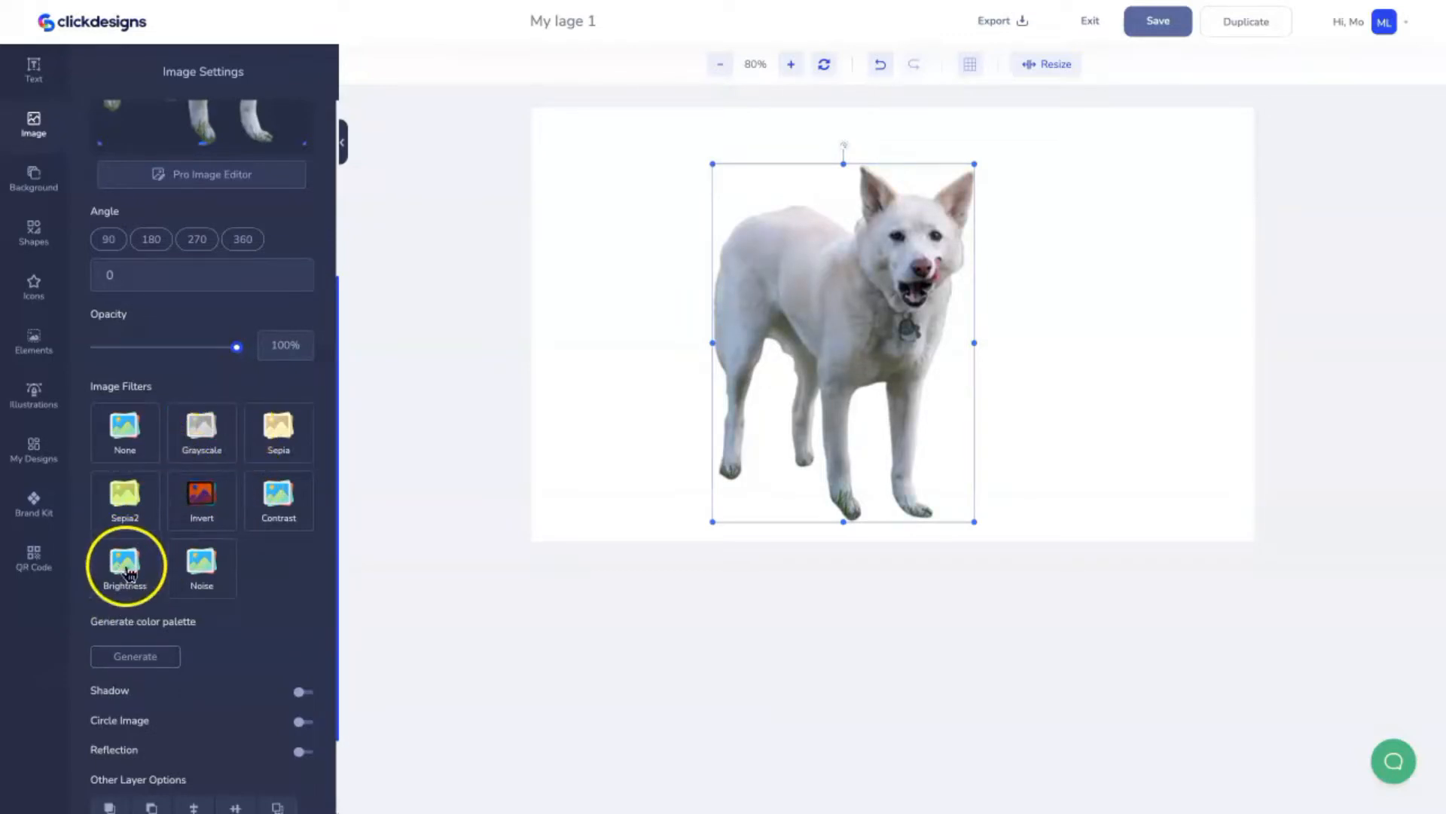
Try the Brightness, Noise and Contrast filters on the dog image and switch them off again.
click(126, 571)
click(201, 566)
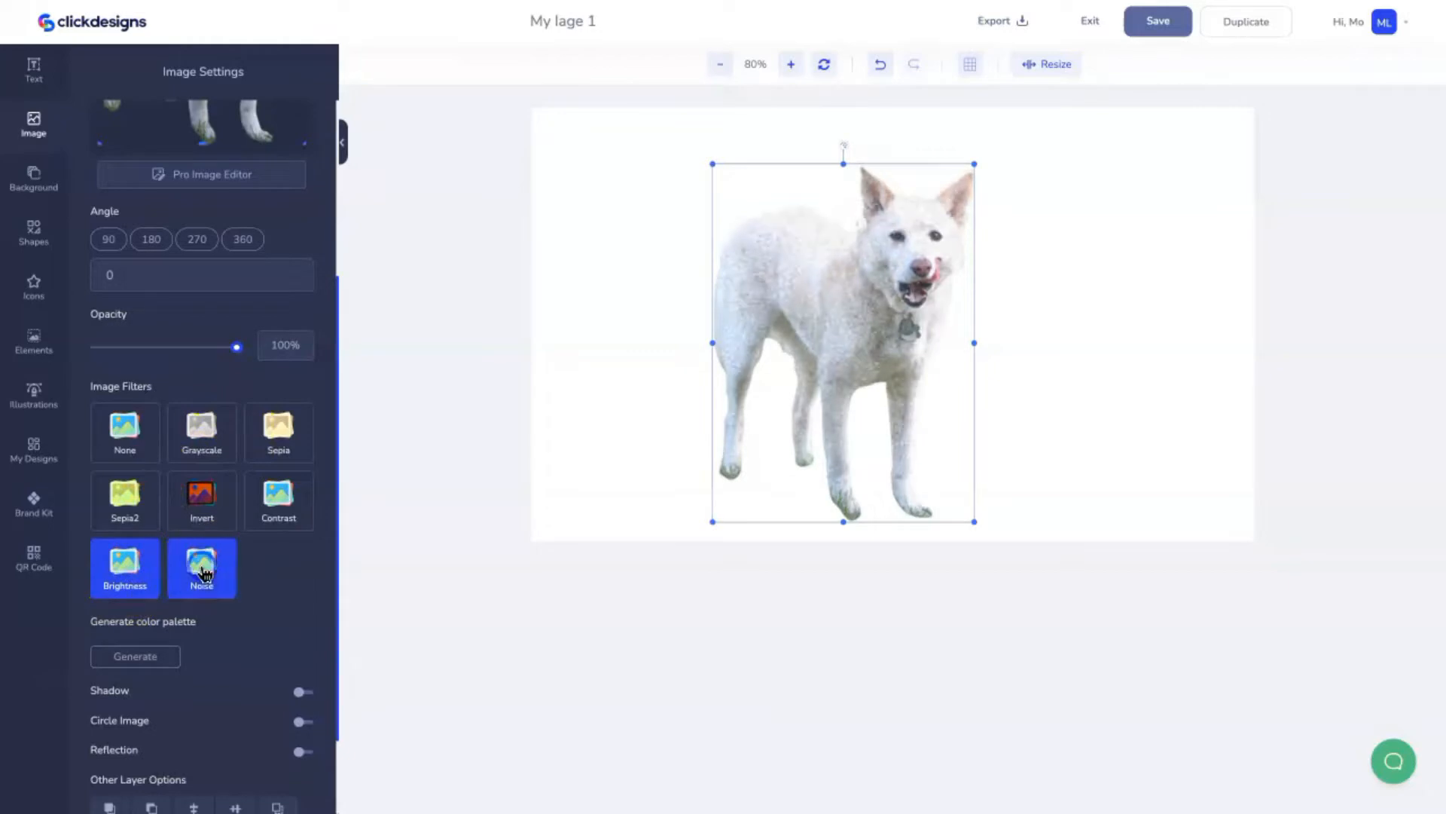
click(291, 508)
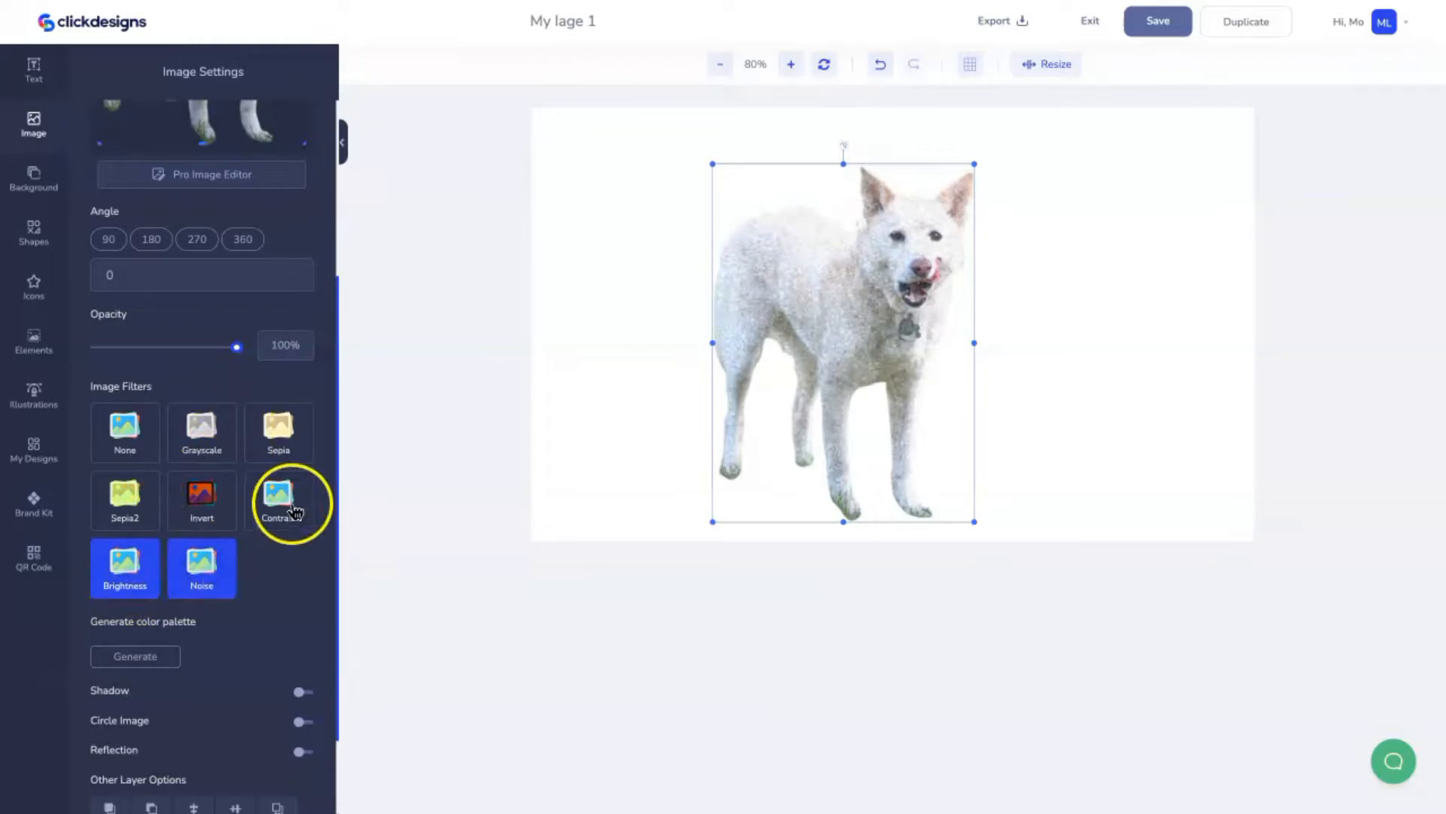
click(135, 574)
click(206, 577)
click(267, 521)
Apply the Invert filter to the dog image, then delete the image from the canvas.
click(201, 518)
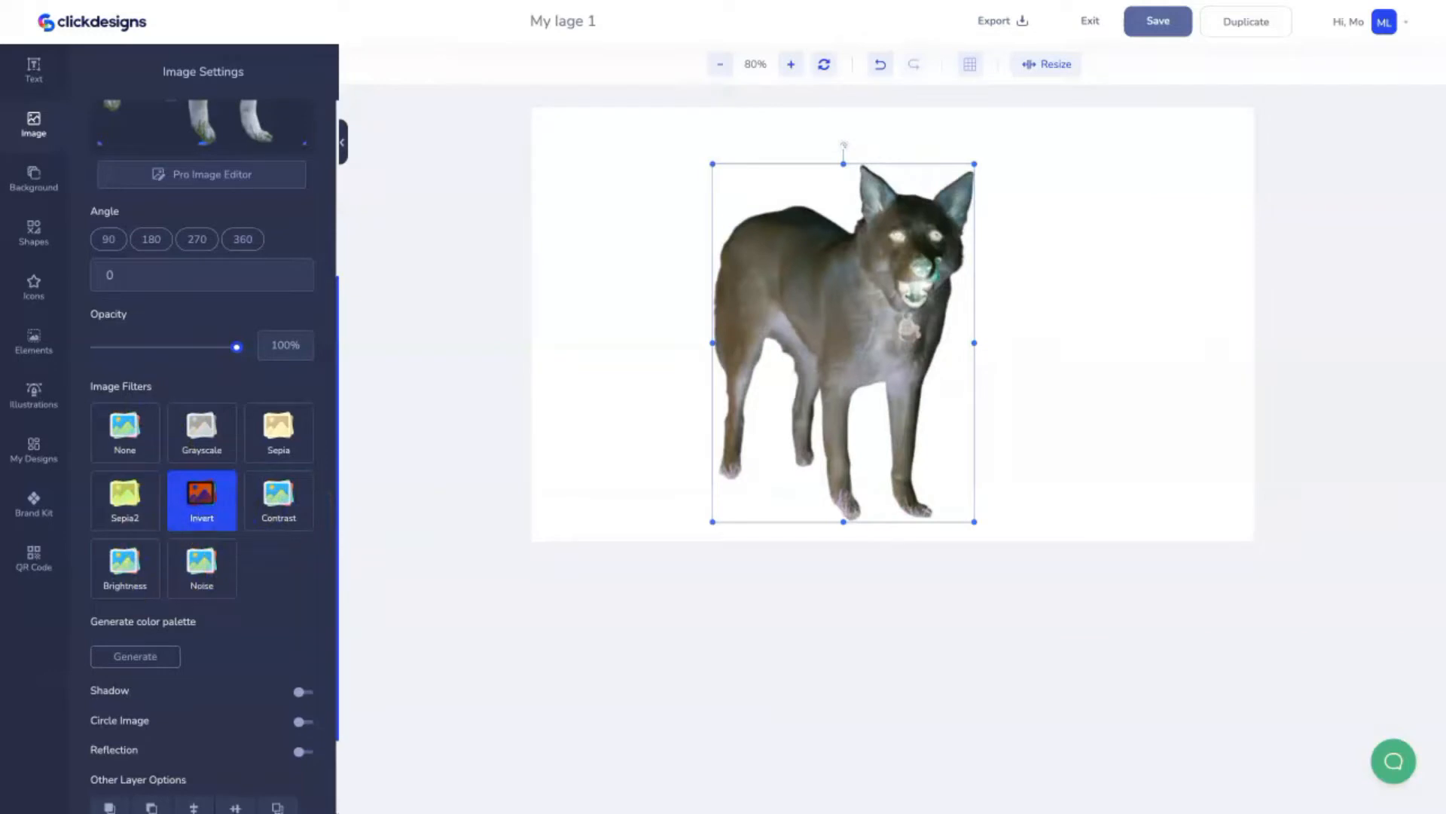
scroll(129, 297, down, 1)
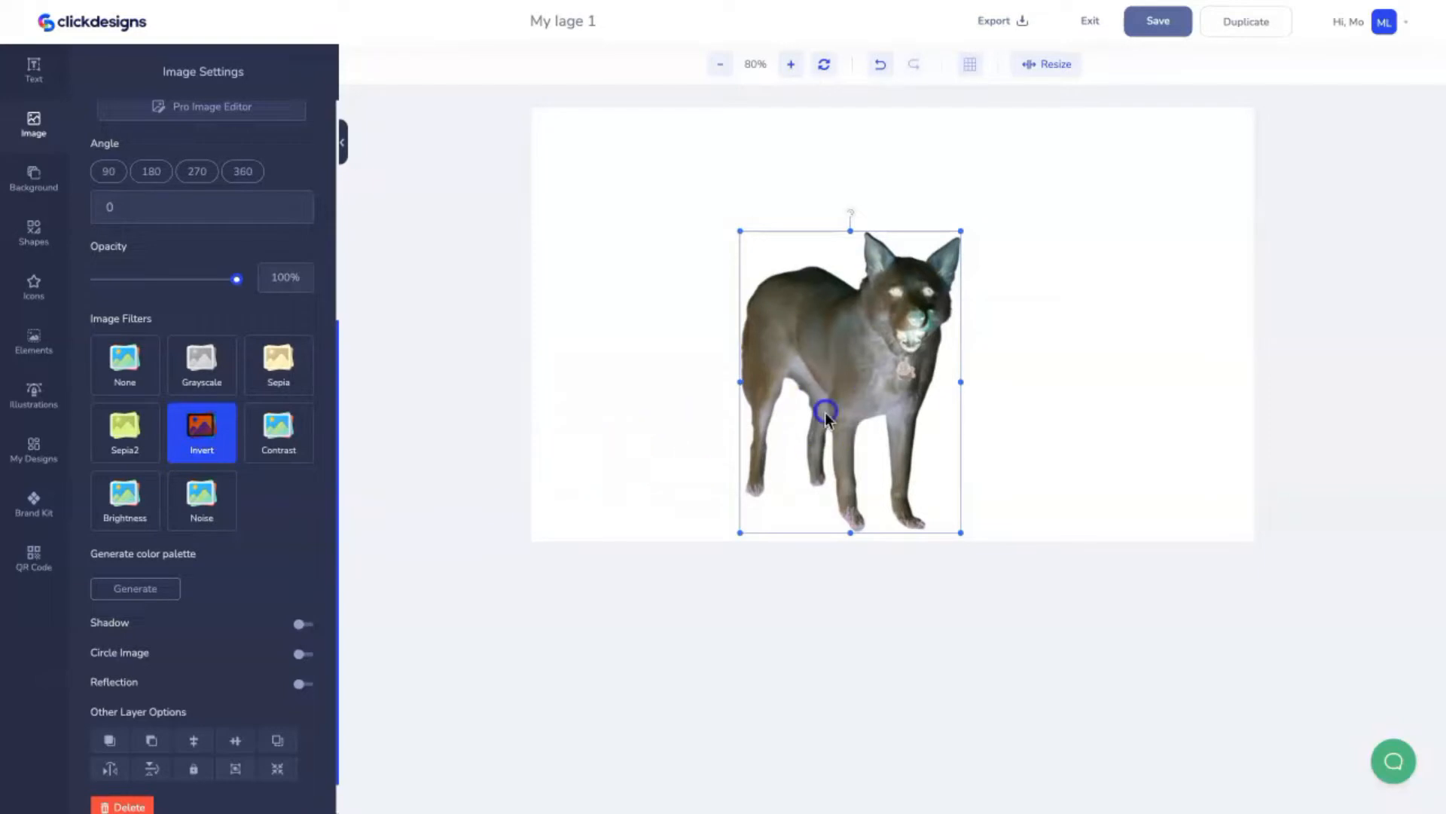
scroll(167, 588, down, 1)
click(124, 764)
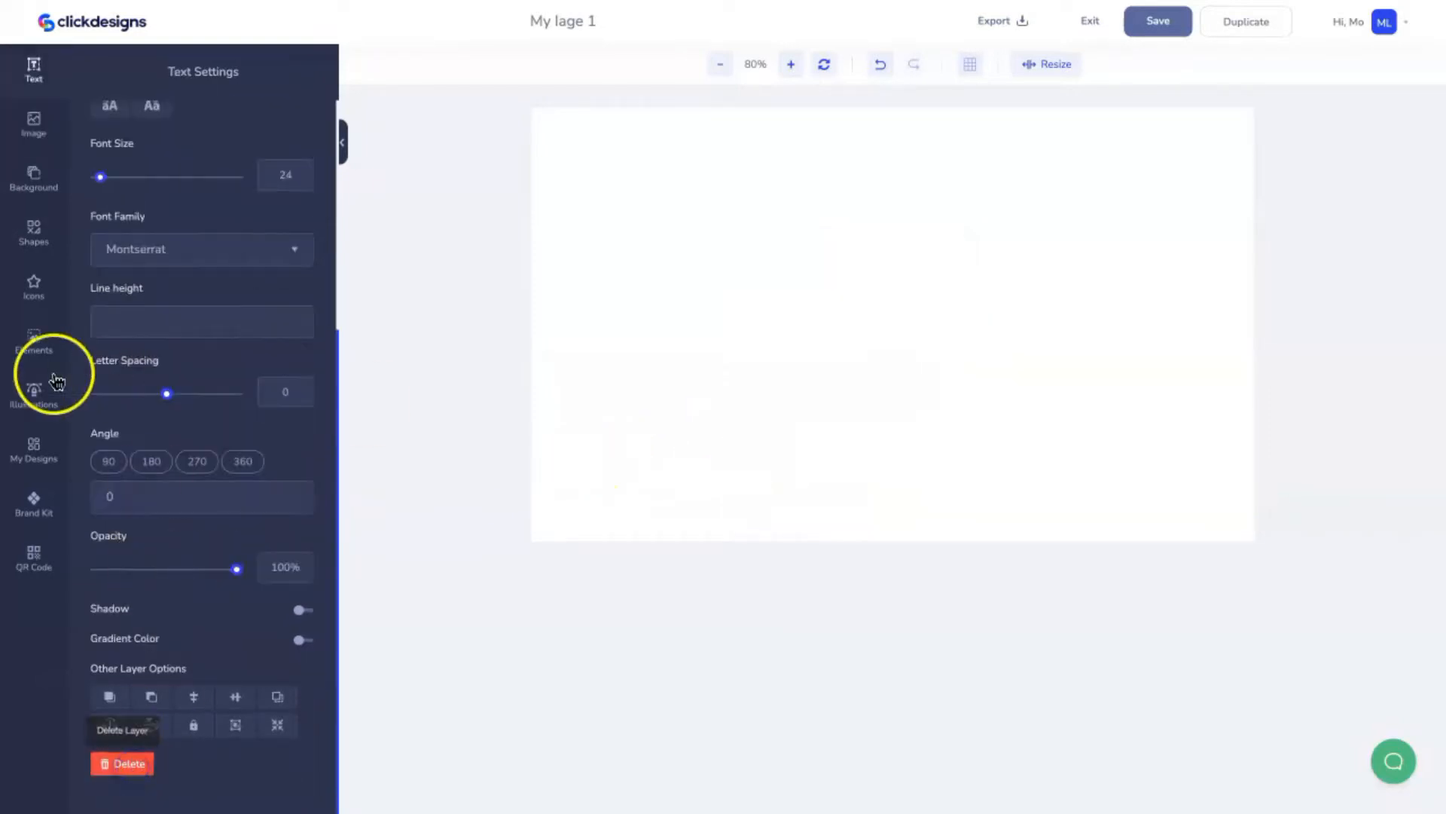
Insert the Better Mindset logo from the saved designs, scale it down and place it in the canvas's right half.
click(38, 438)
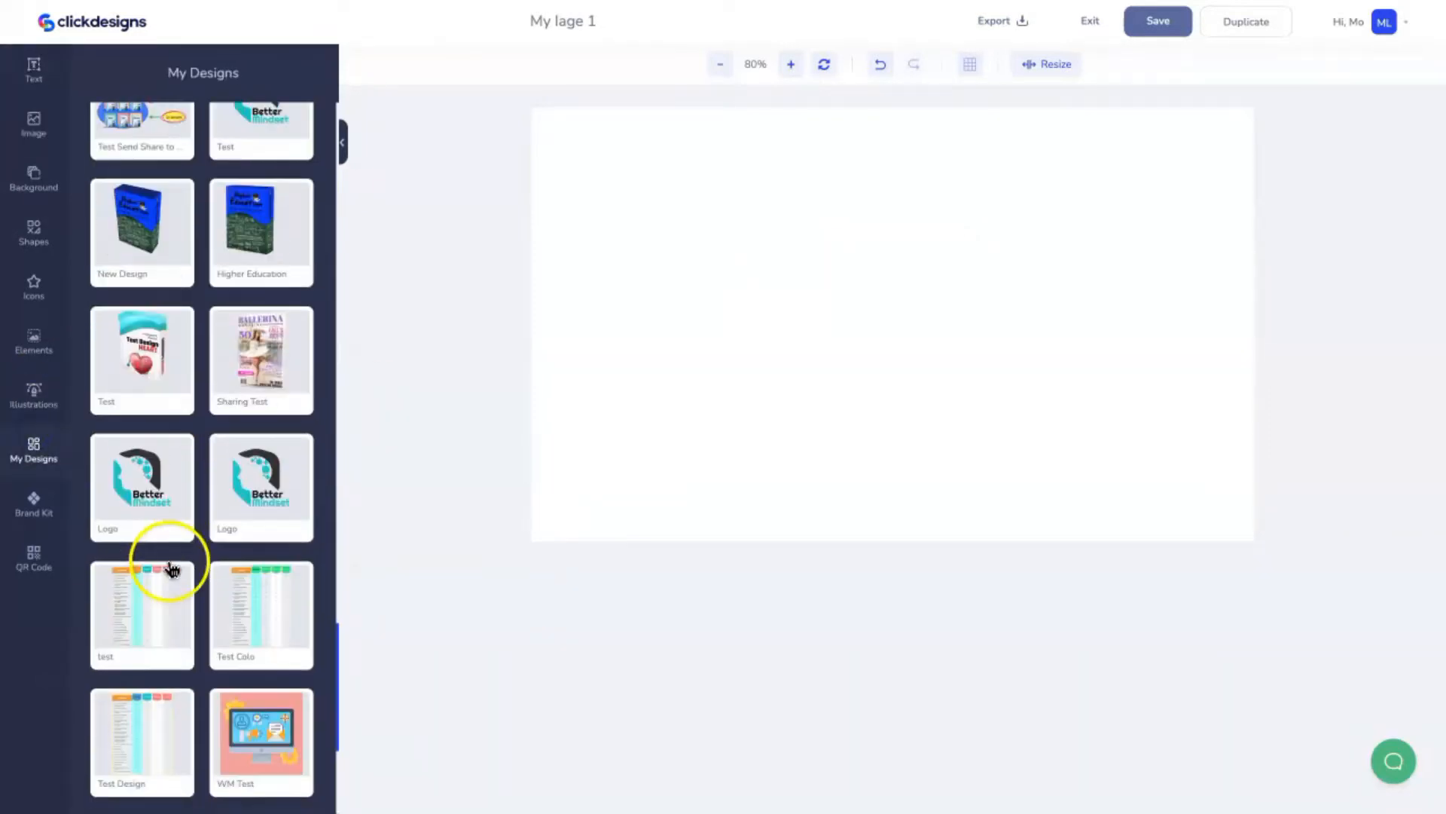
click(162, 431)
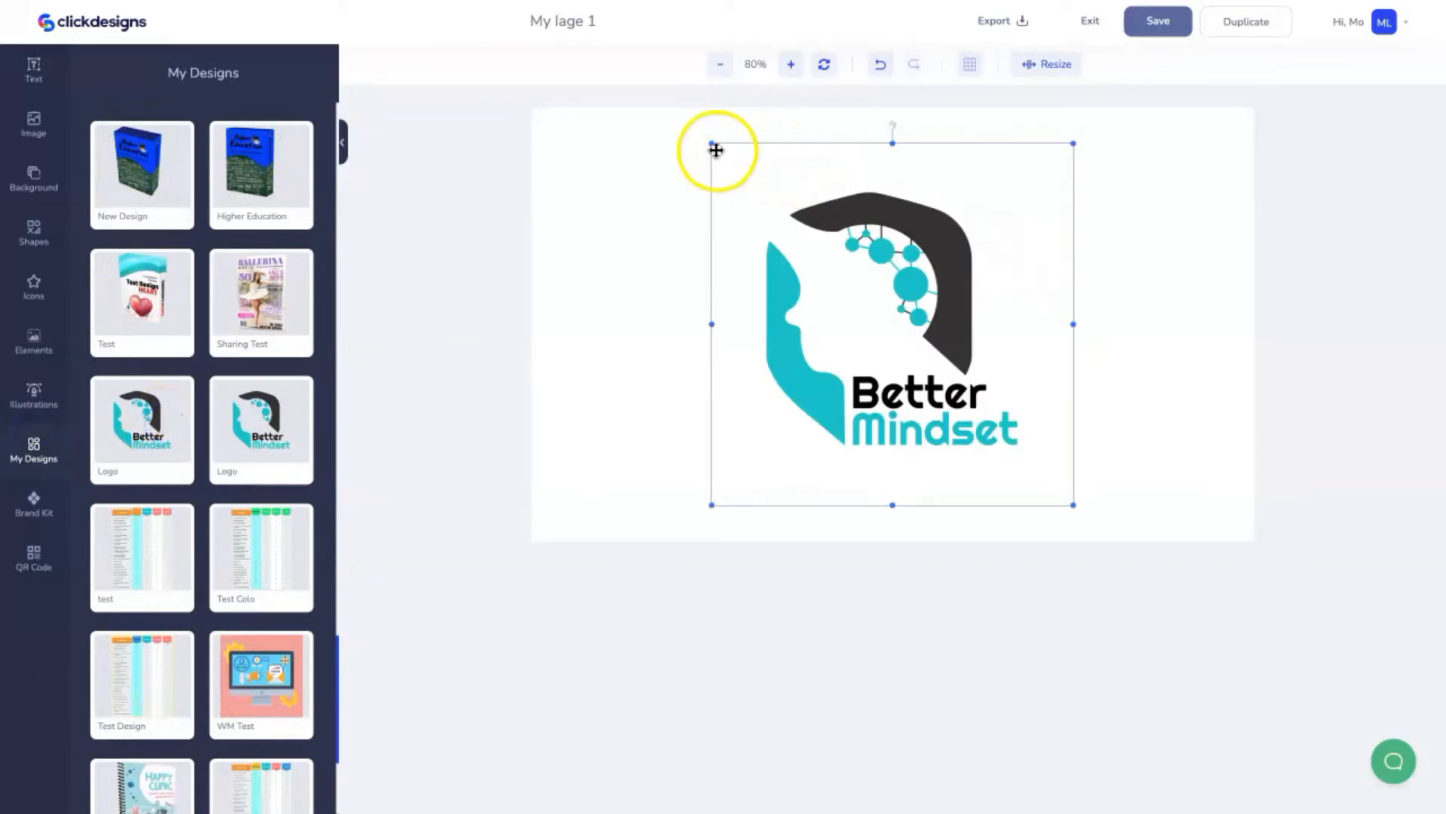
drag(713, 145, 820, 217)
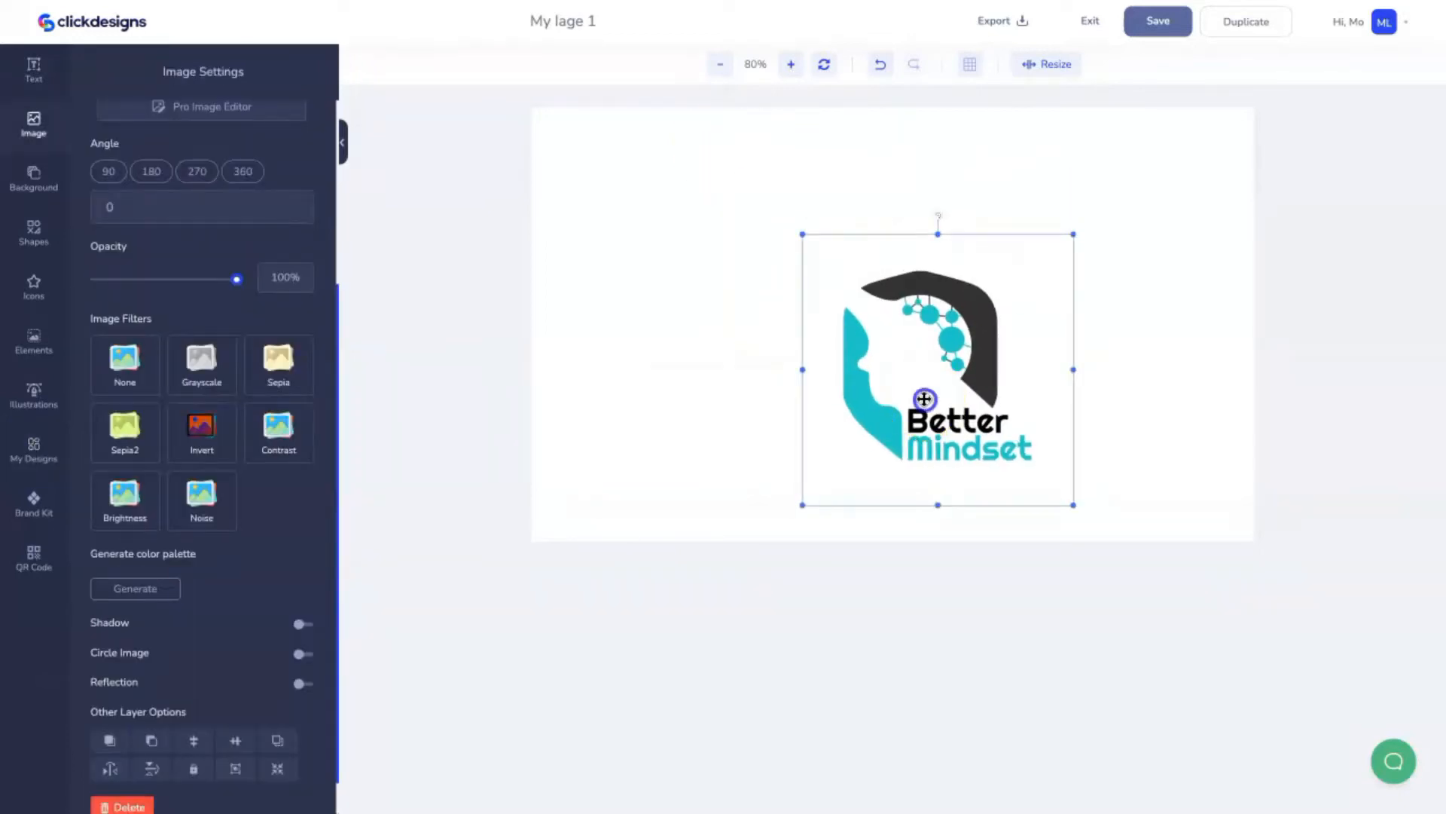
drag(927, 404, 1033, 314)
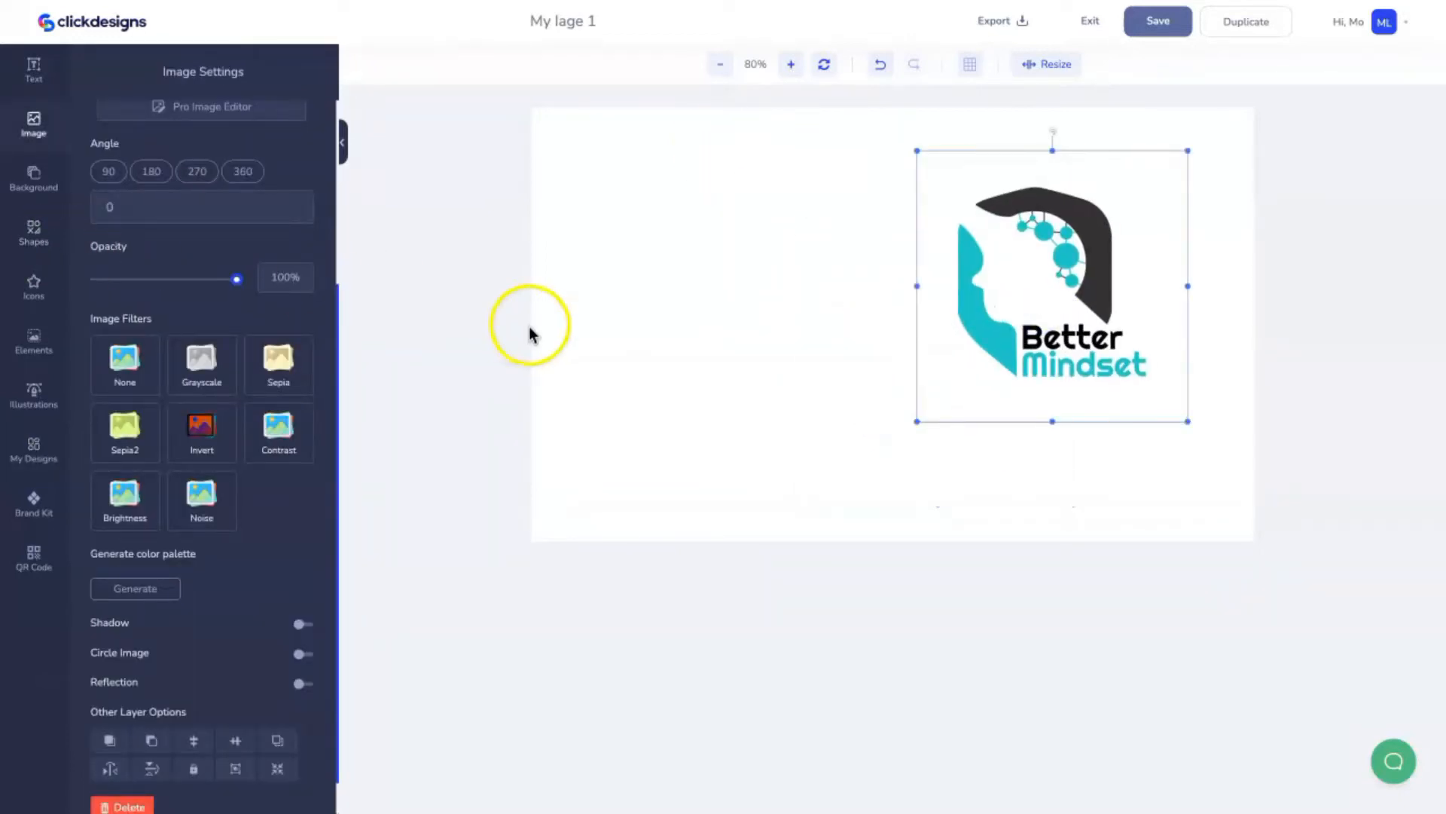
Change the canvas background to a solid bright sky blue.
click(596, 335)
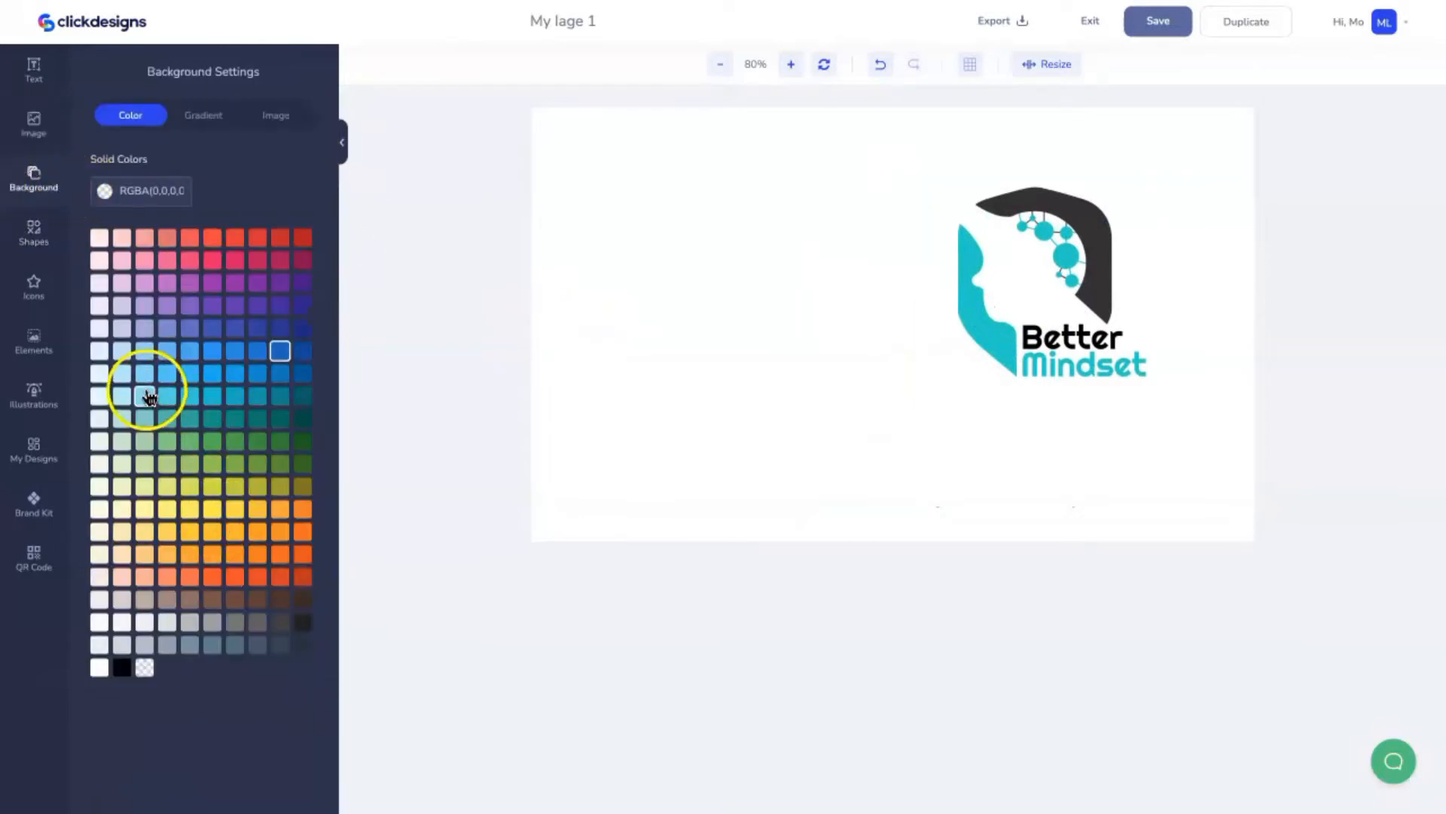
click(128, 355)
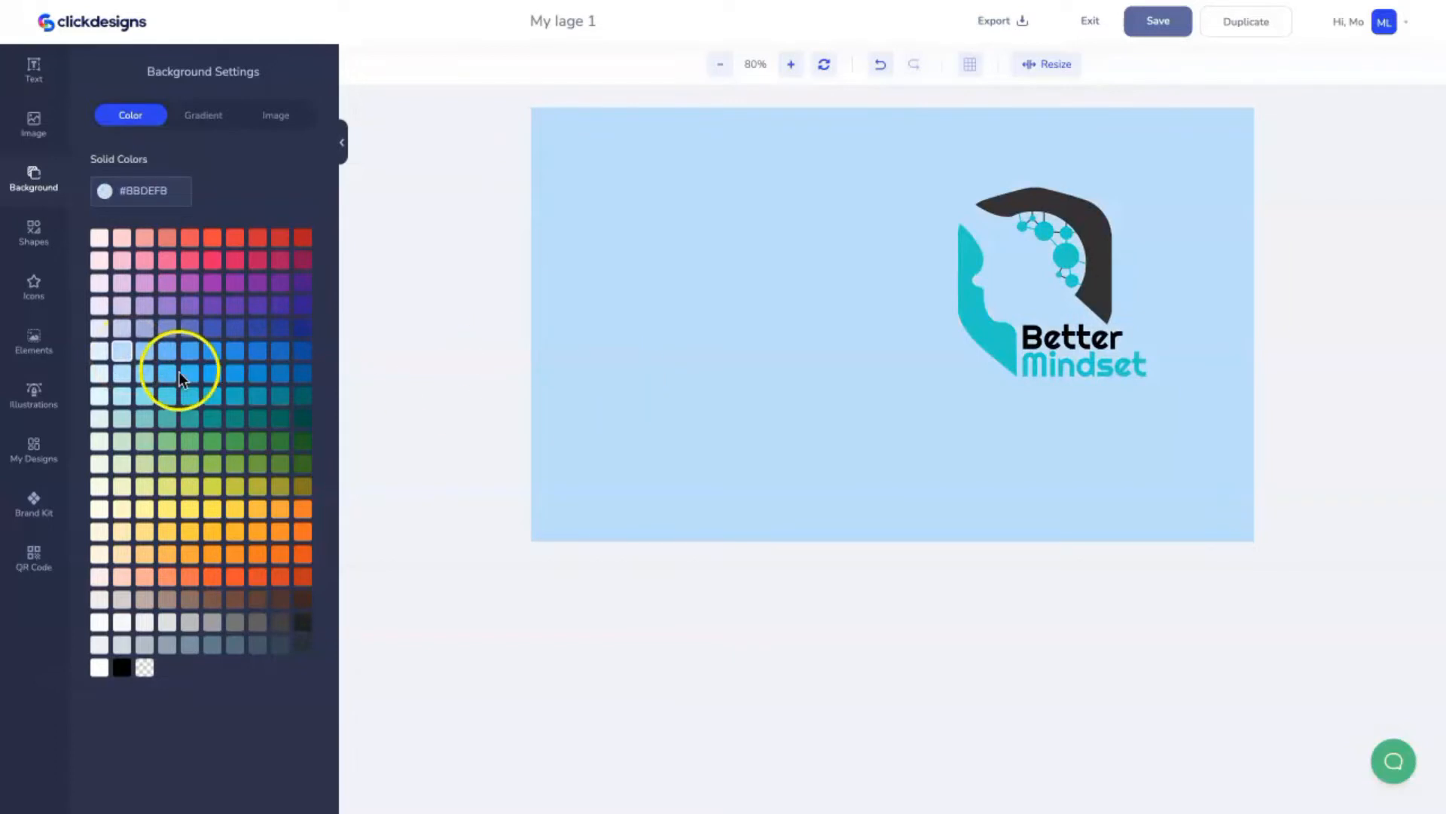
click(167, 374)
Try the Contrast, Brightness and Noise filters on the Better Mindset logo and switch them off again.
click(1112, 321)
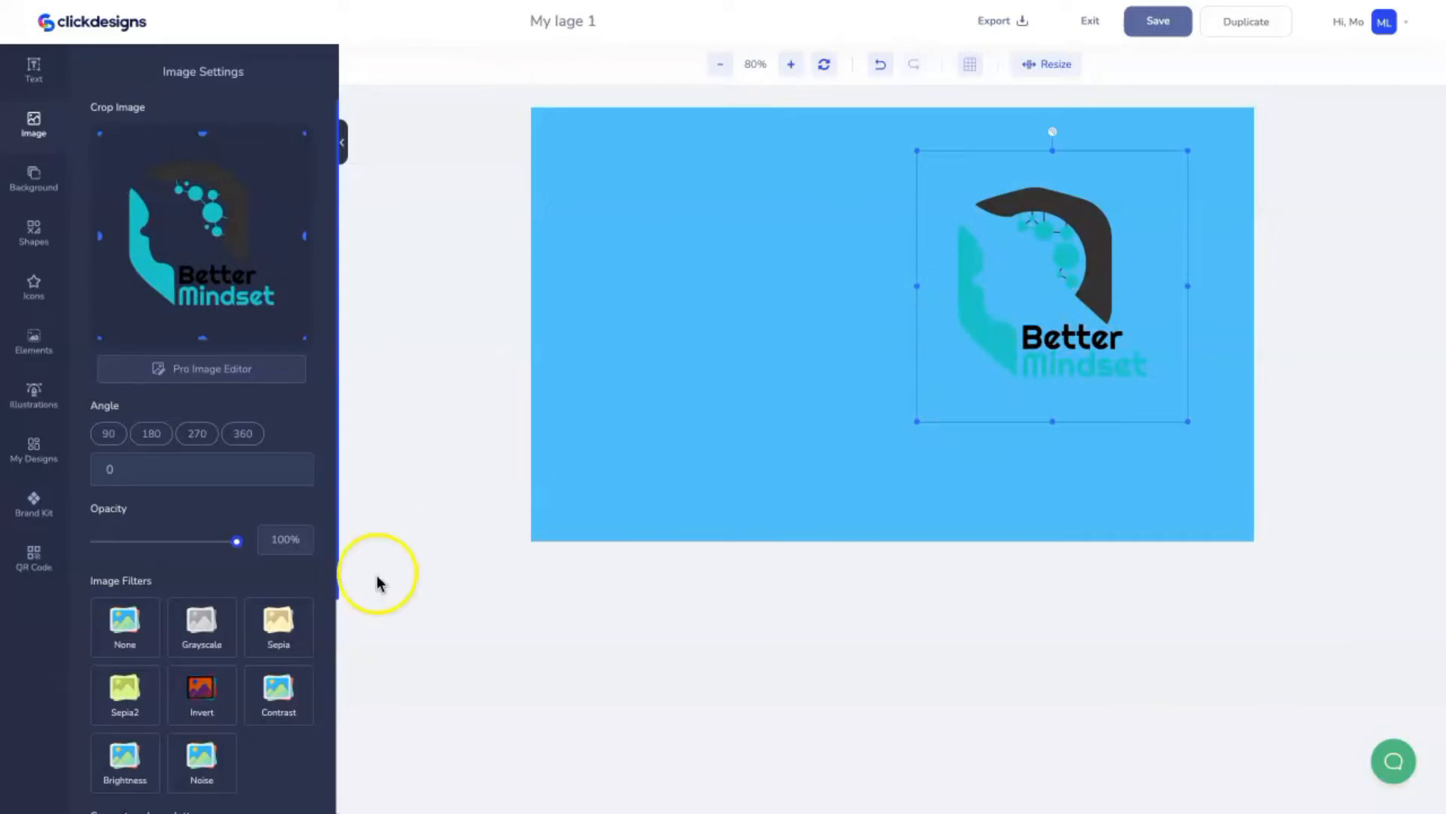
scroll(245, 652, down, 2)
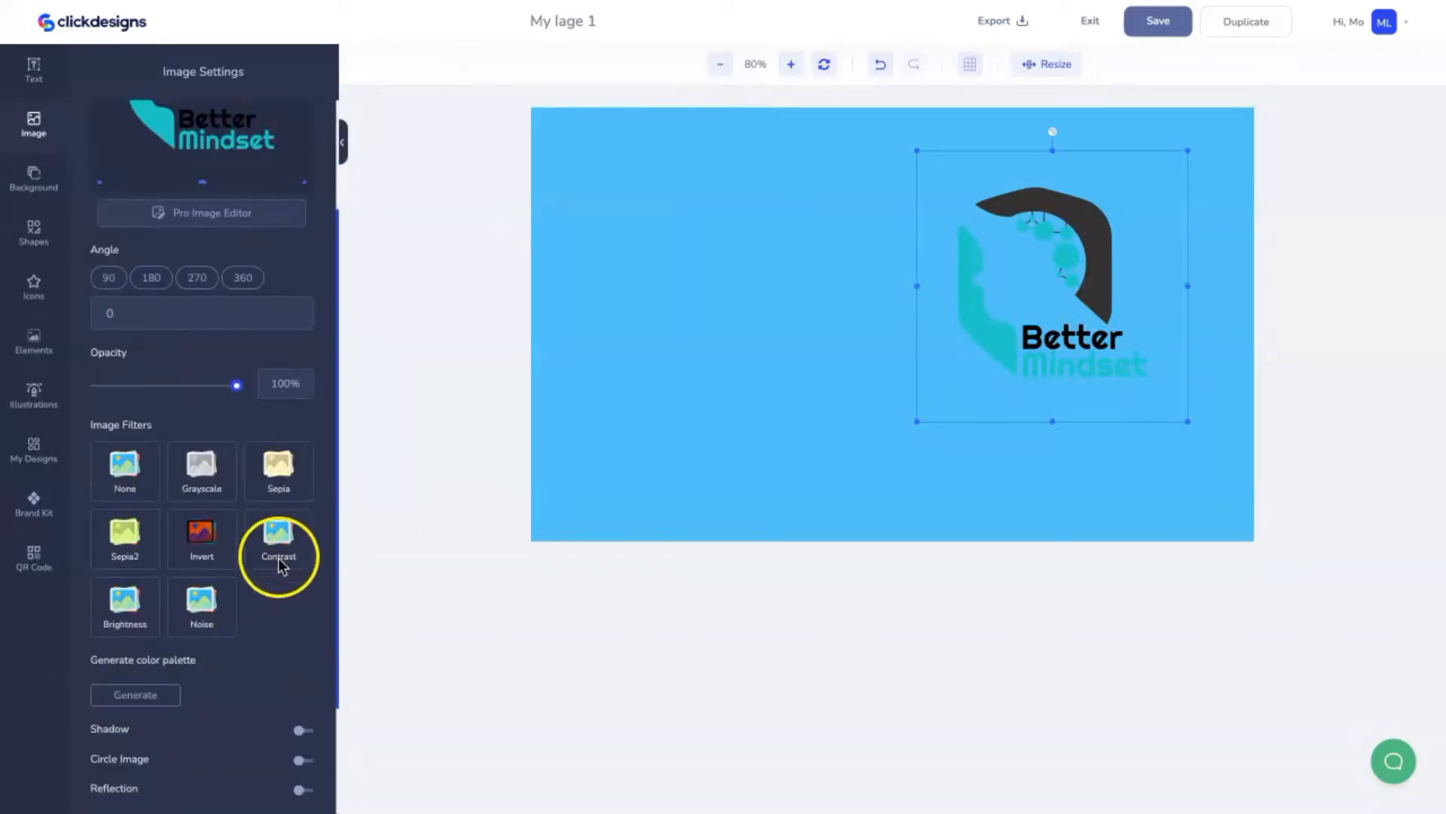
click(278, 556)
click(132, 620)
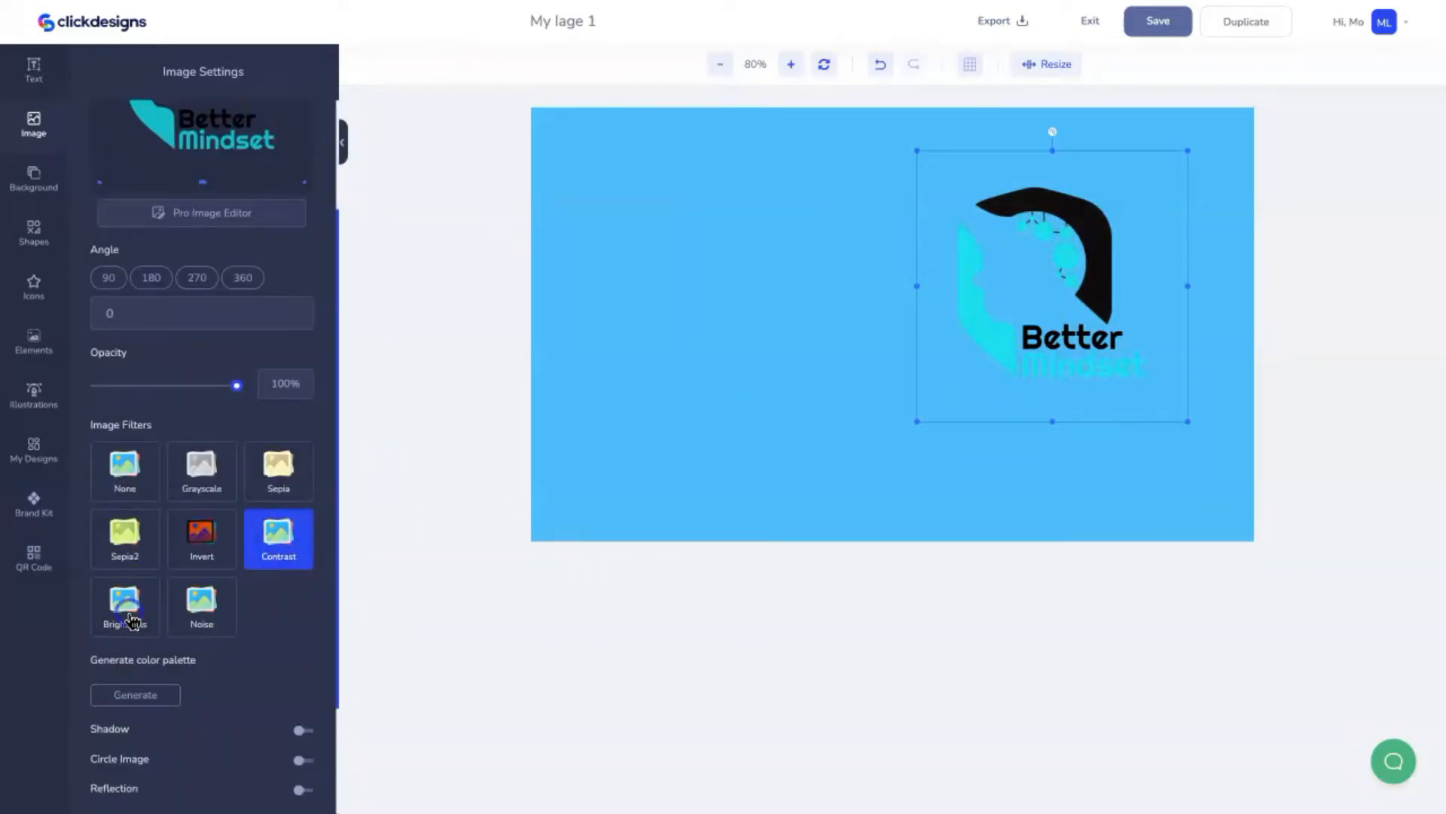
click(221, 624)
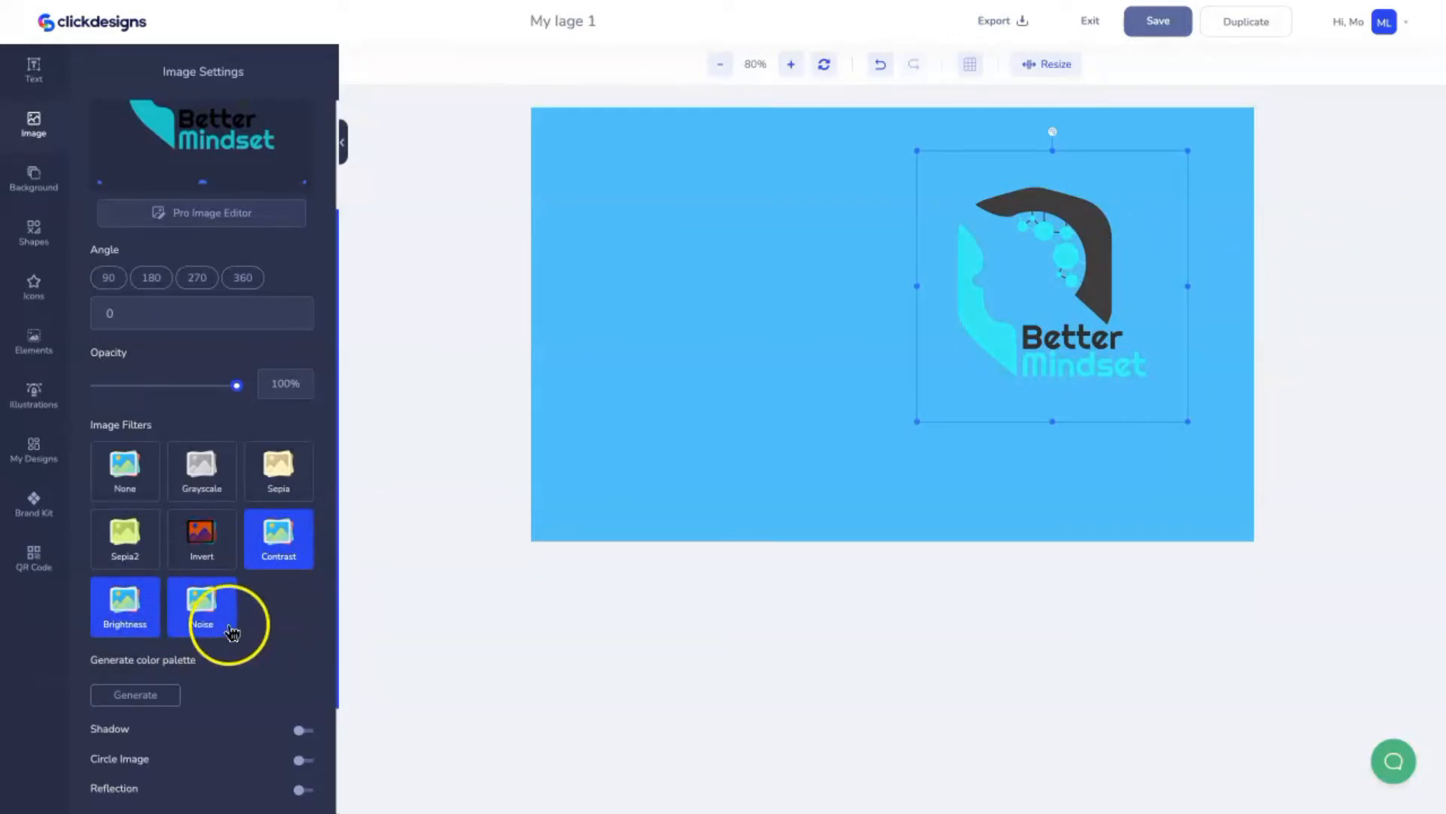
click(220, 625)
click(125, 606)
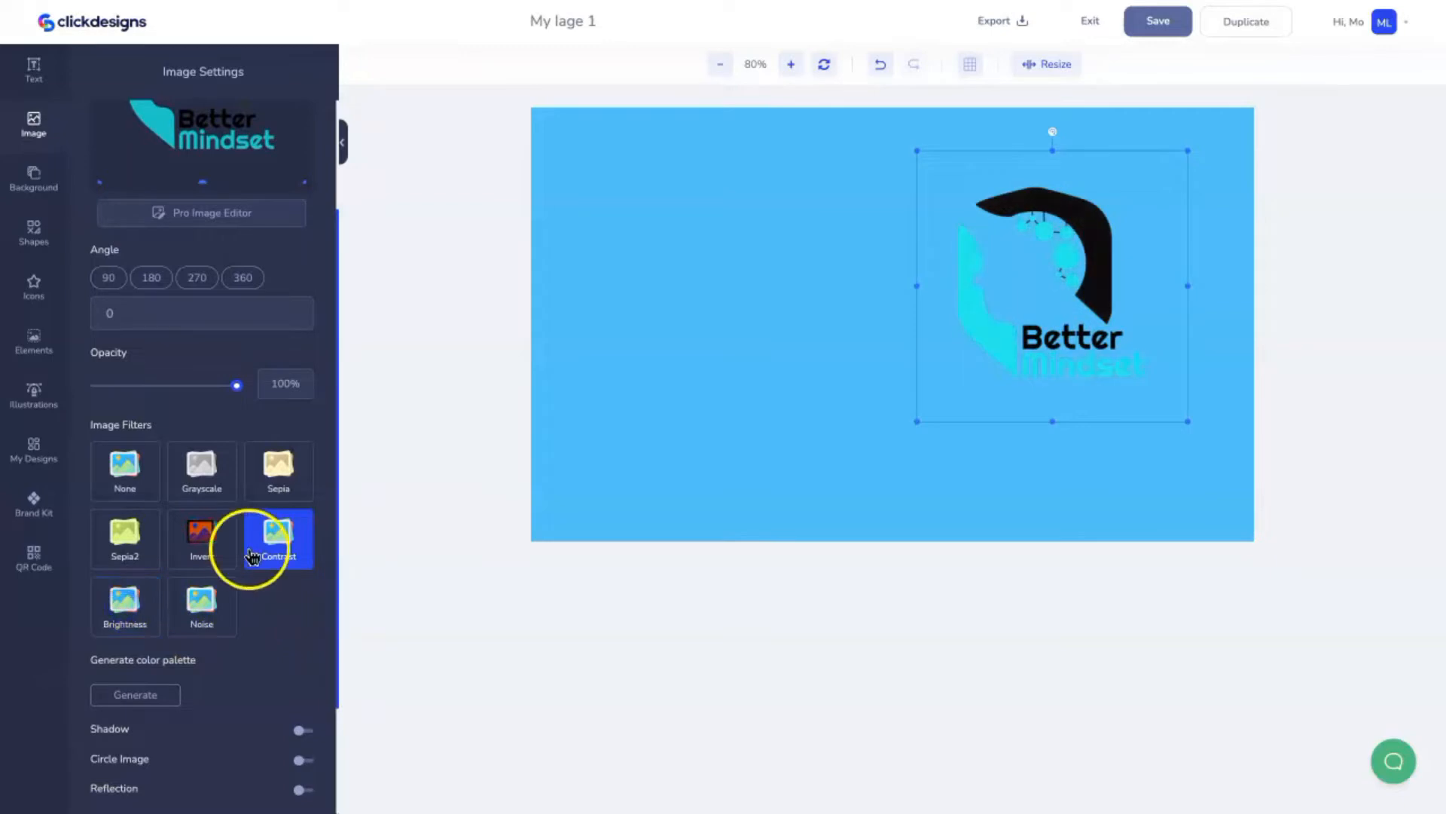
click(252, 554)
Apply the Invert filter to the Better Mindset logo, then shrink it into the canvas's upper-right corner.
click(209, 548)
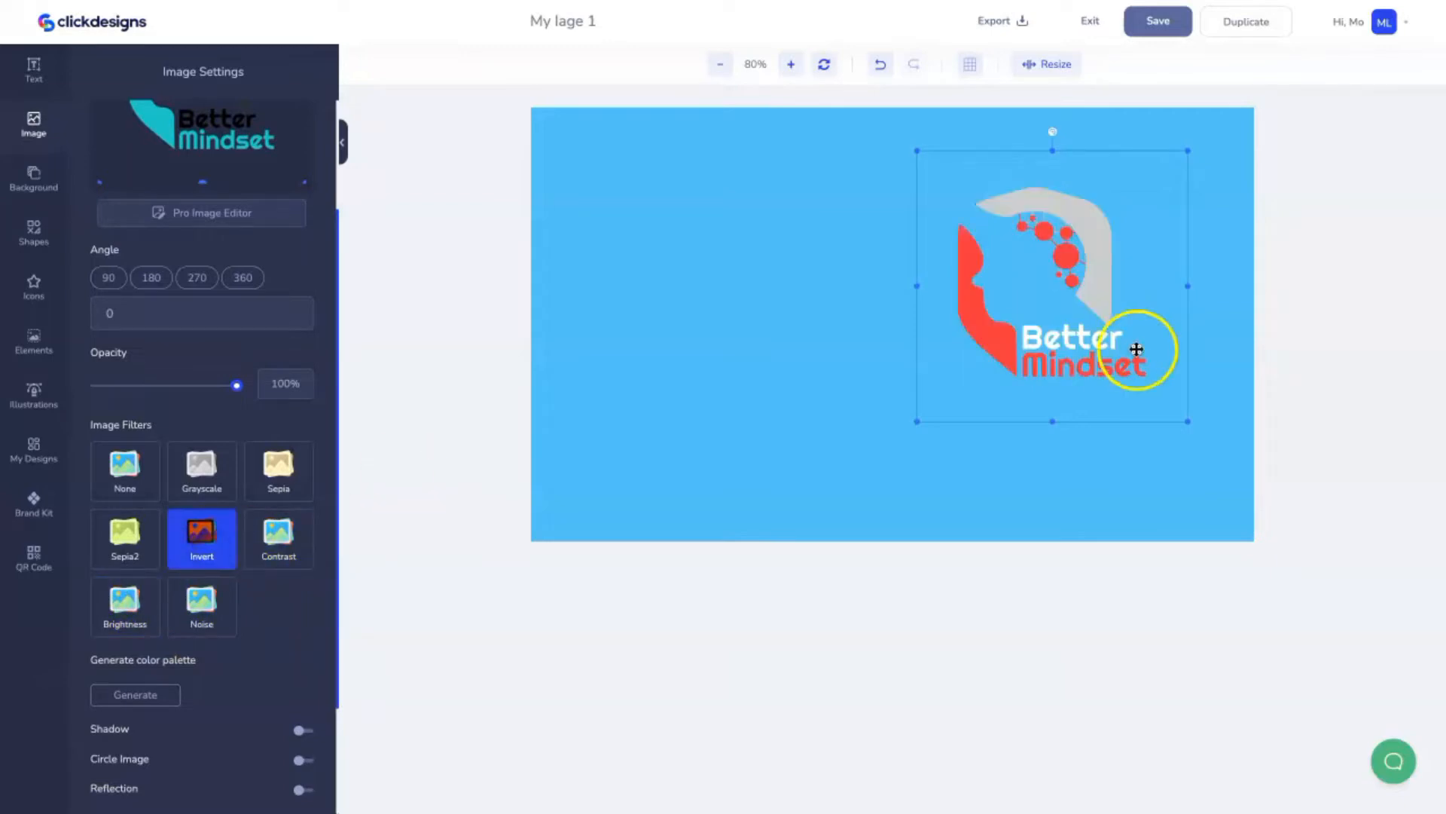
drag(917, 147, 968, 207)
drag(1073, 314, 1084, 244)
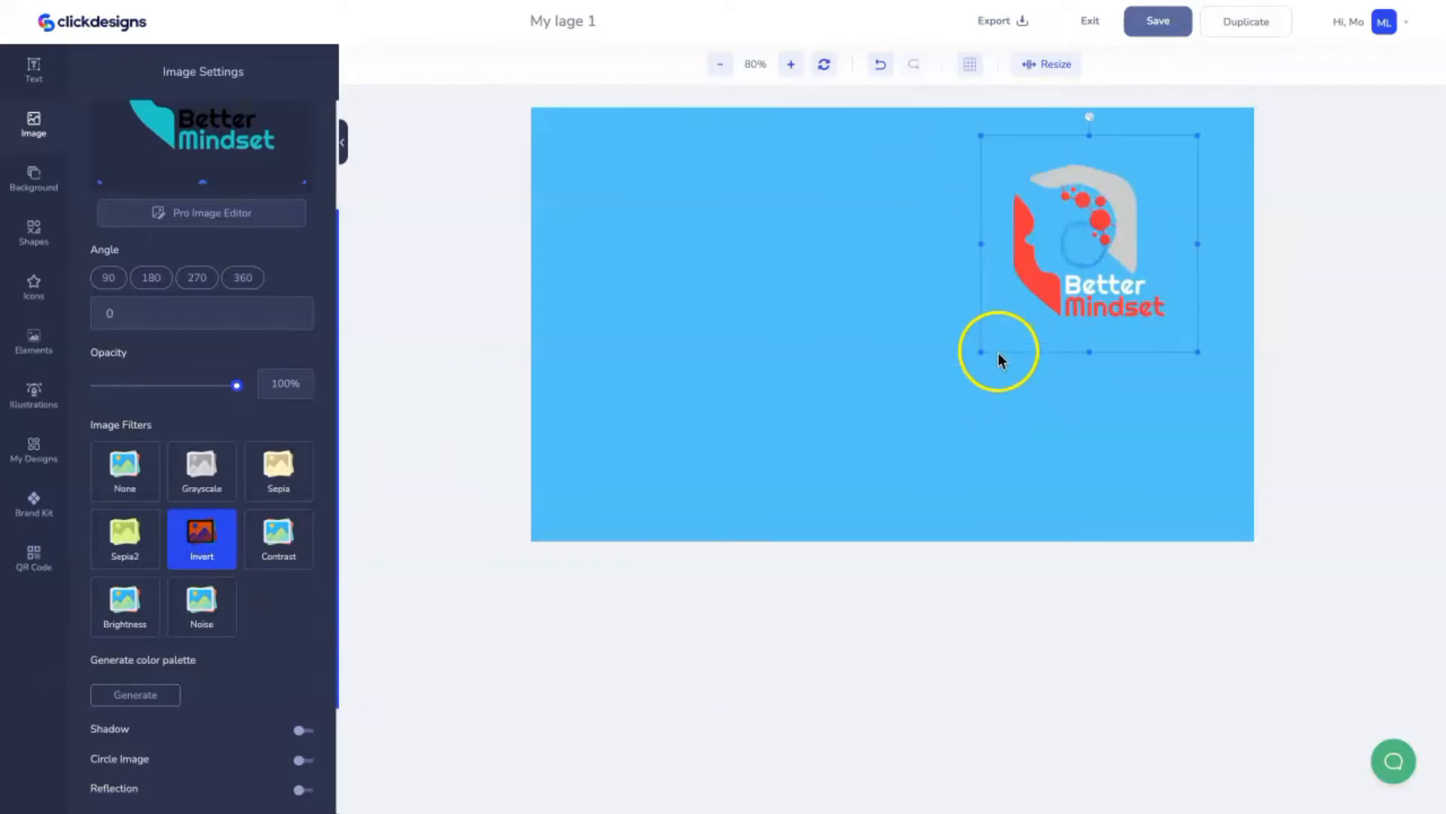
mouse_move(978, 354)
mouse_down()
mouse_move(1014, 326)
mouse_move(997, 342)
mouse_up()
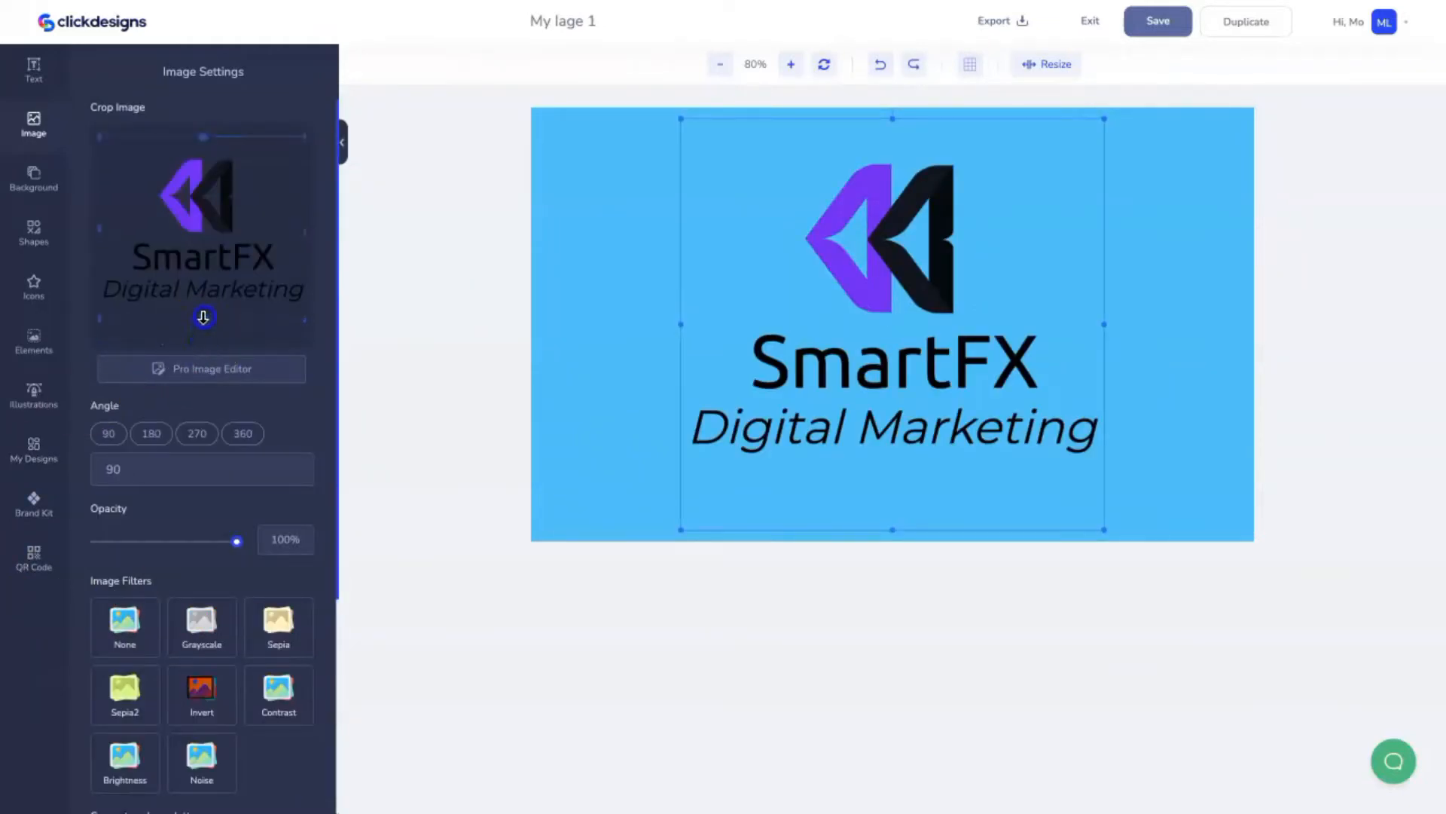
Crop the SmartFX logo from above to leave only the "SmartFX Digital Marketing" text.
click(201, 140)
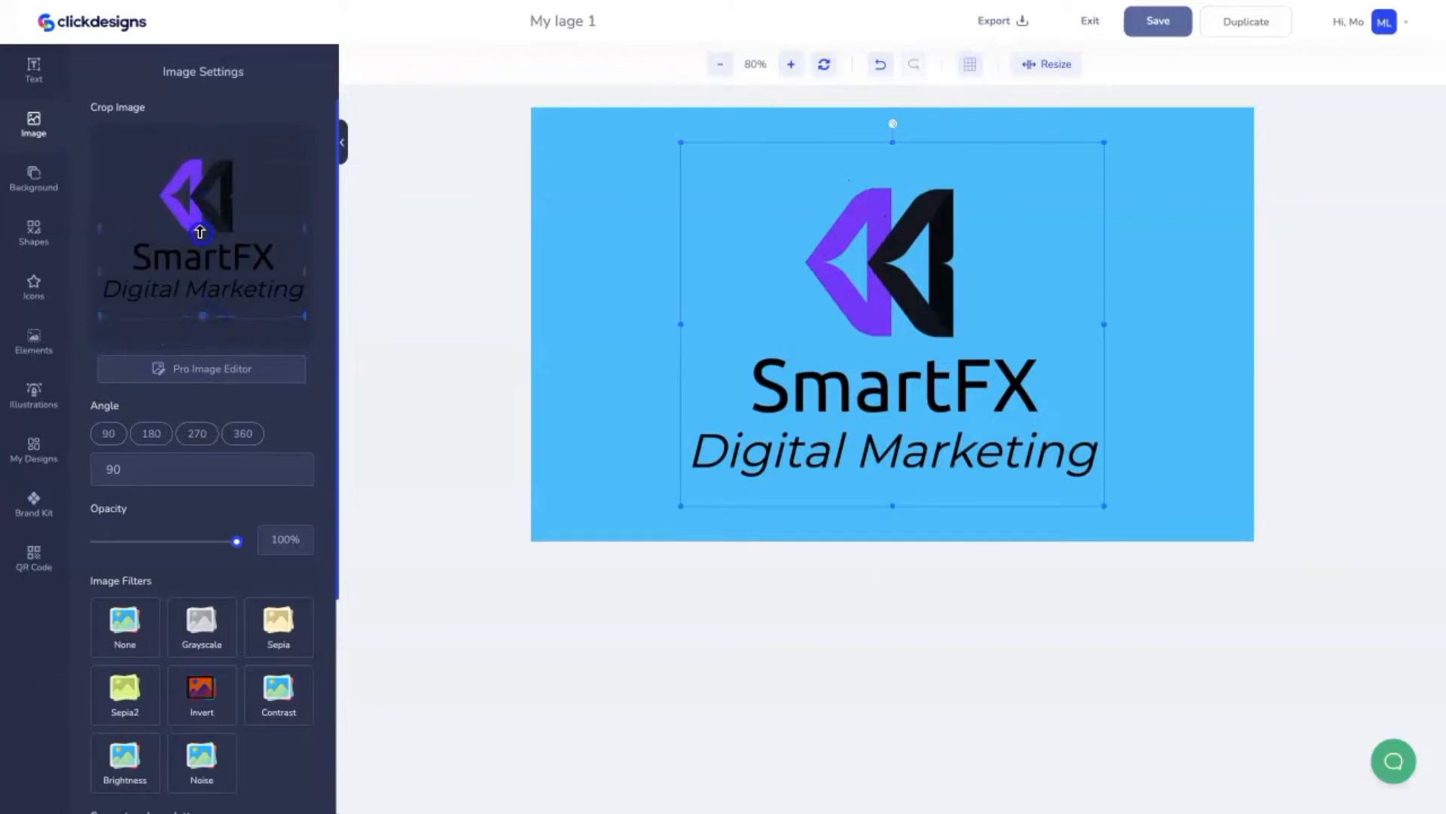
drag(200, 239, 199, 239)
scroll(218, 627, down, 4)
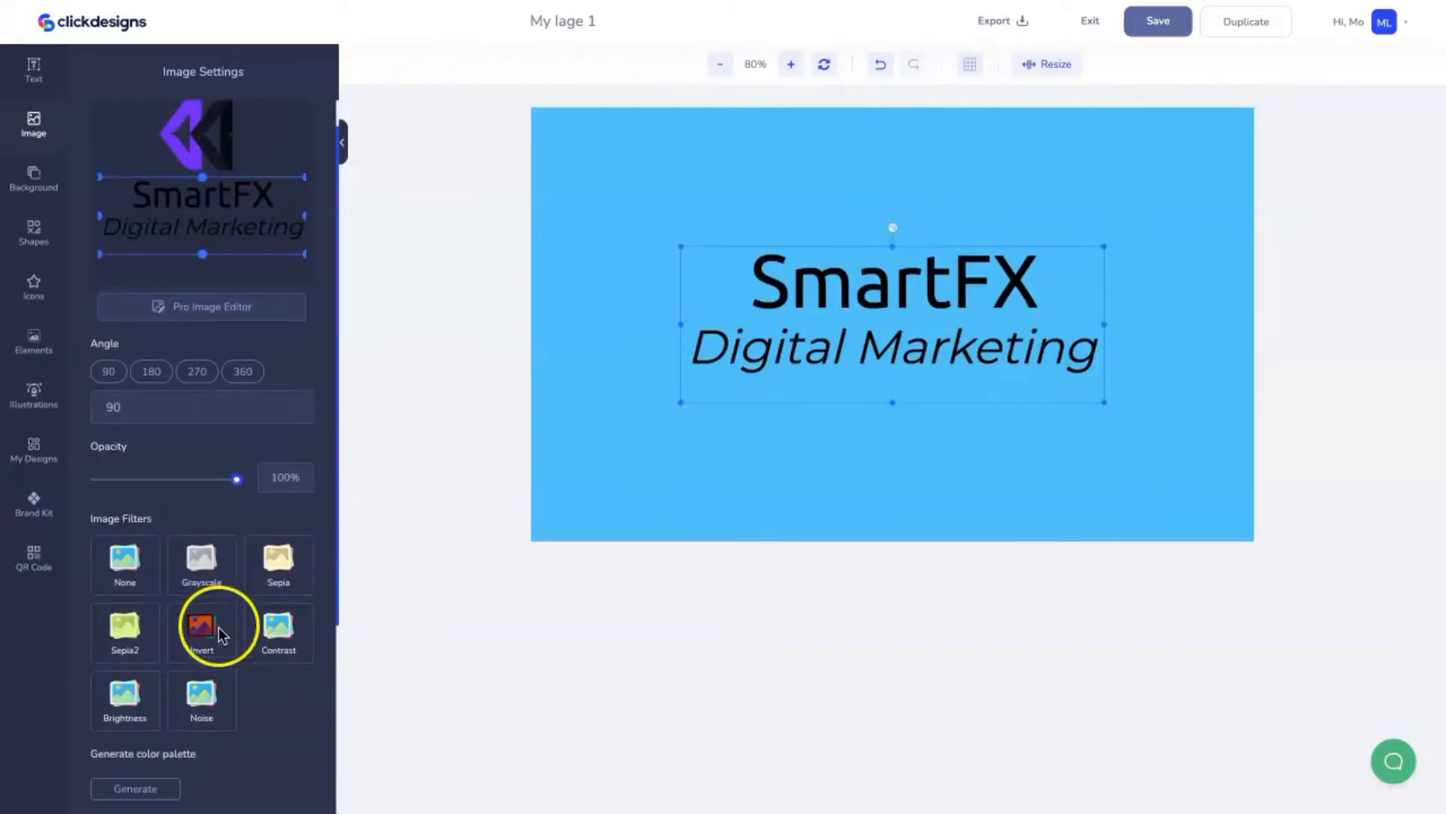
scroll(235, 576, up, 4)
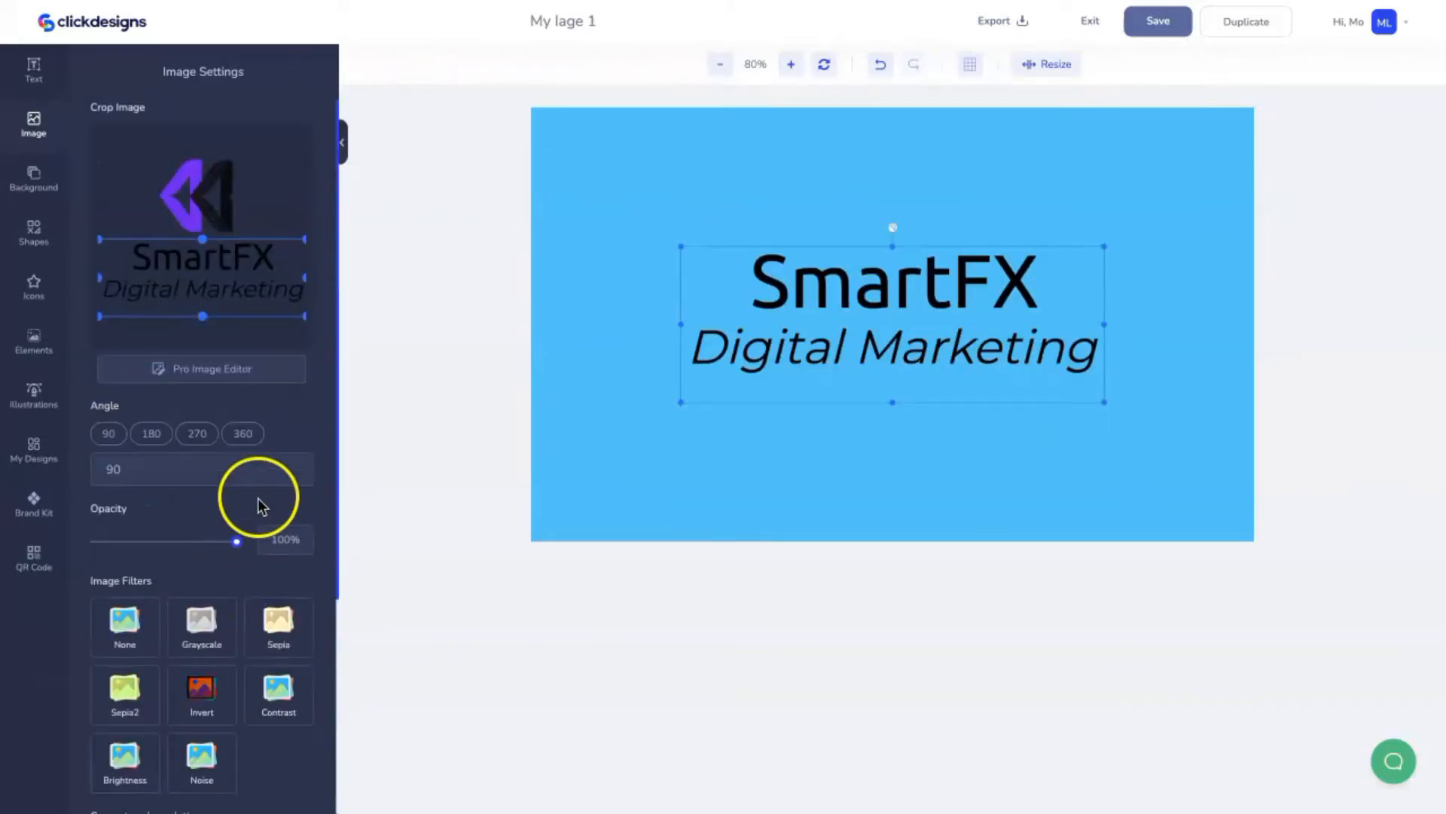
scroll(226, 565, down, 4)
scroll(223, 491, up, 4)
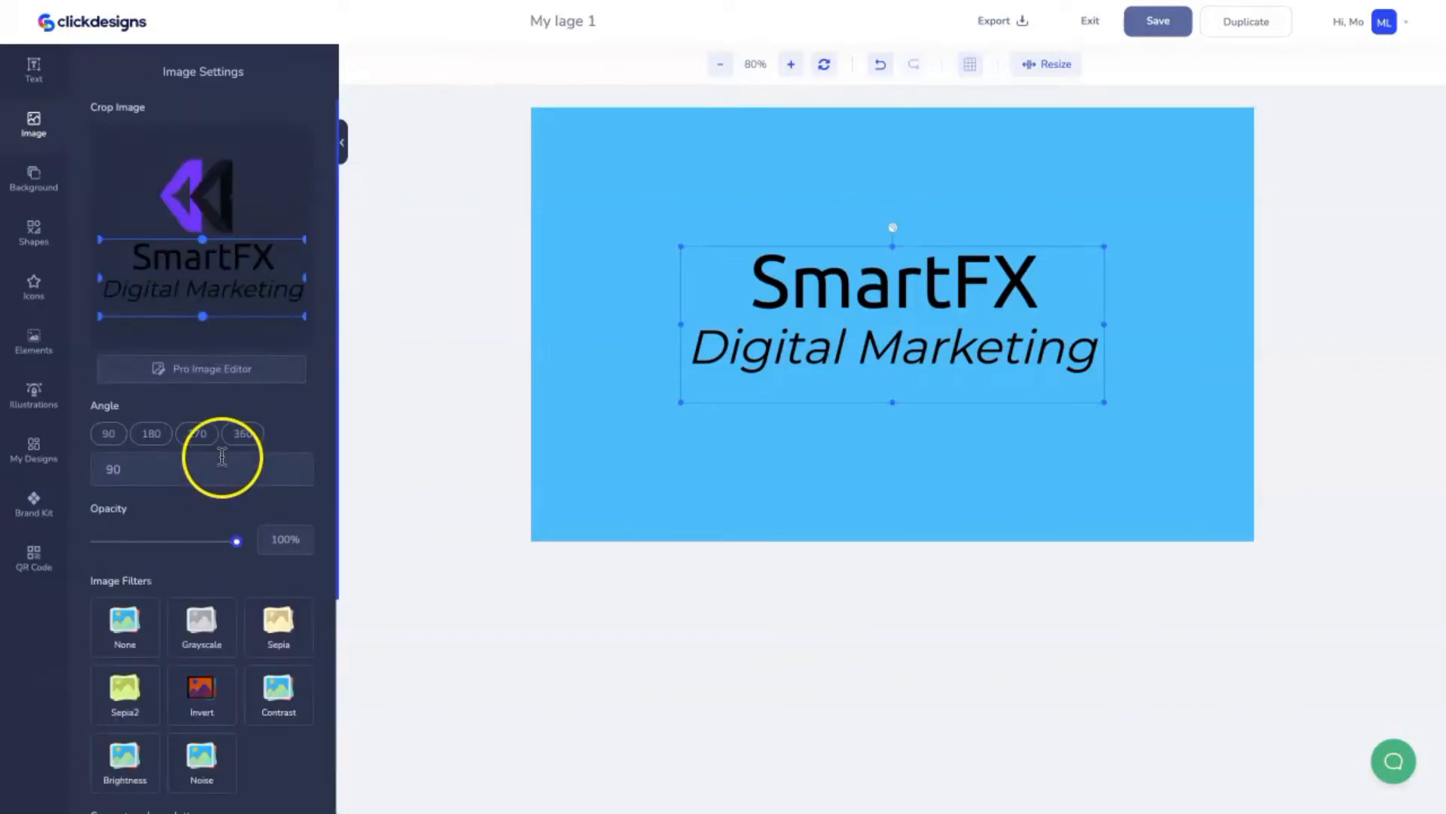
Rotate the cropped SmartFX text to 90 degrees, then shrink it and place it along the canvas's right edge.
click(112, 442)
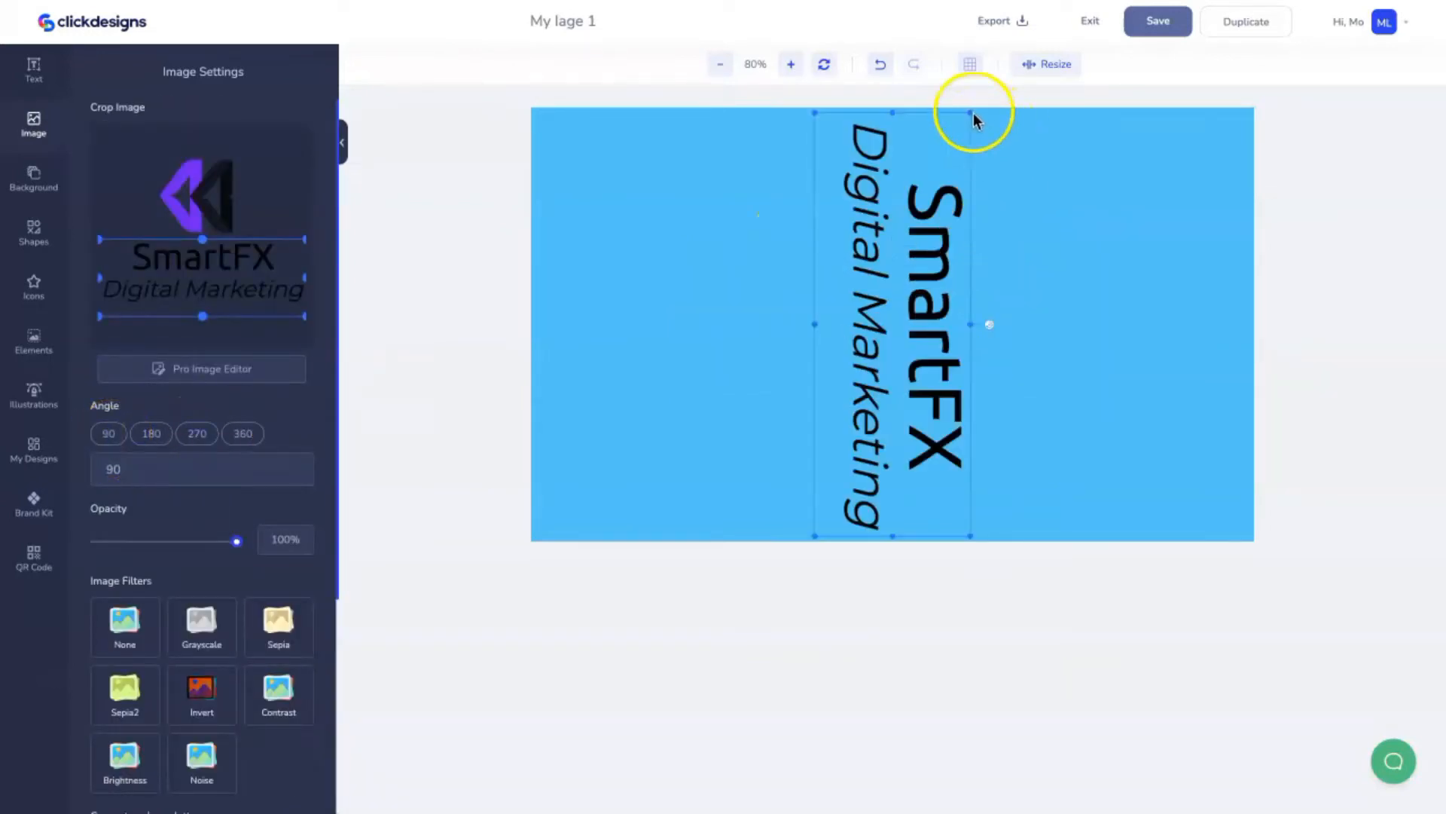
drag(972, 113, 888, 303)
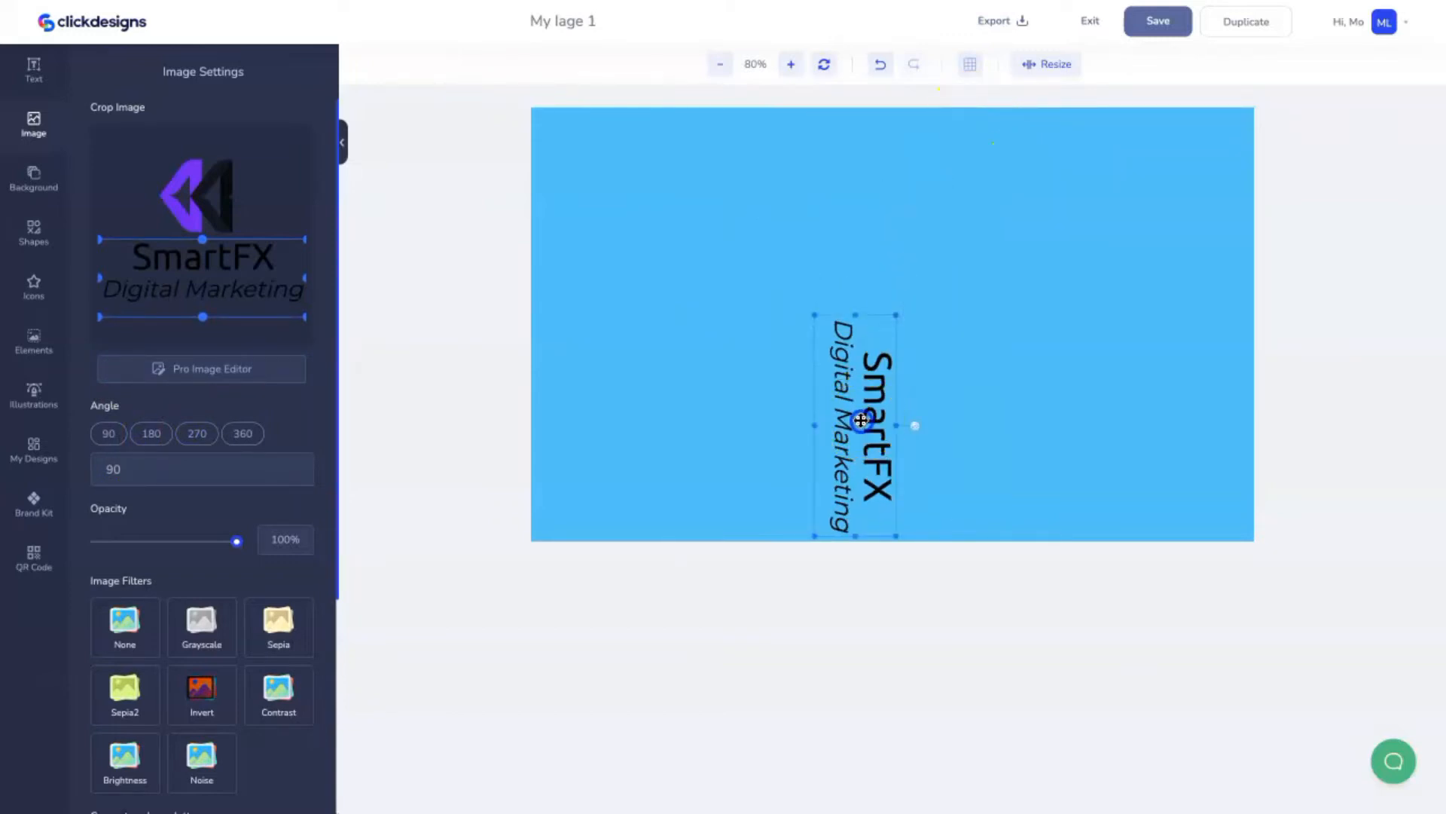
drag(861, 419, 1207, 202)
click(443, 256)
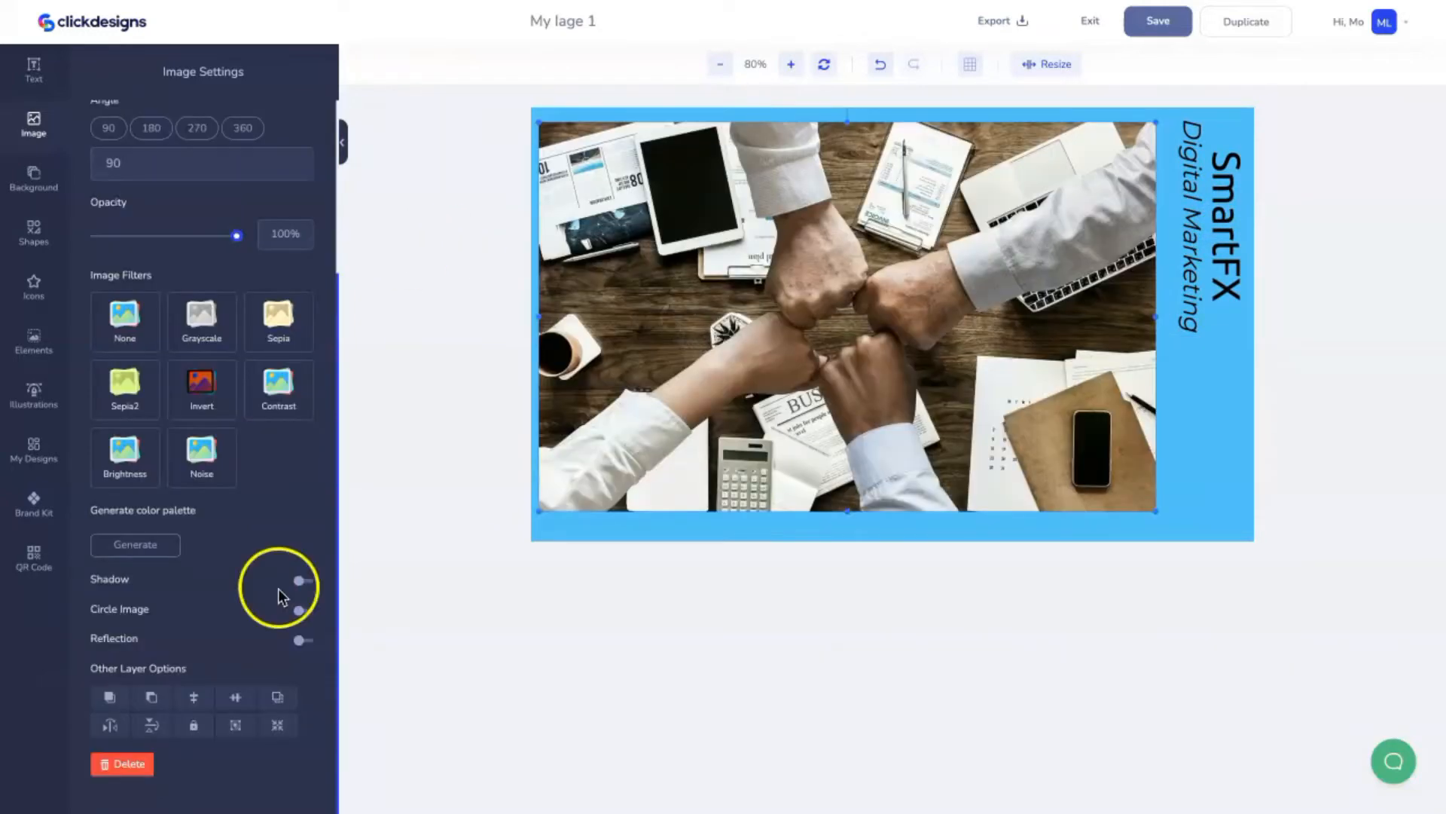
Enable a shadow on the fist-bump photo, remove its blur and increase its horizontal and vertical offsets.
click(300, 582)
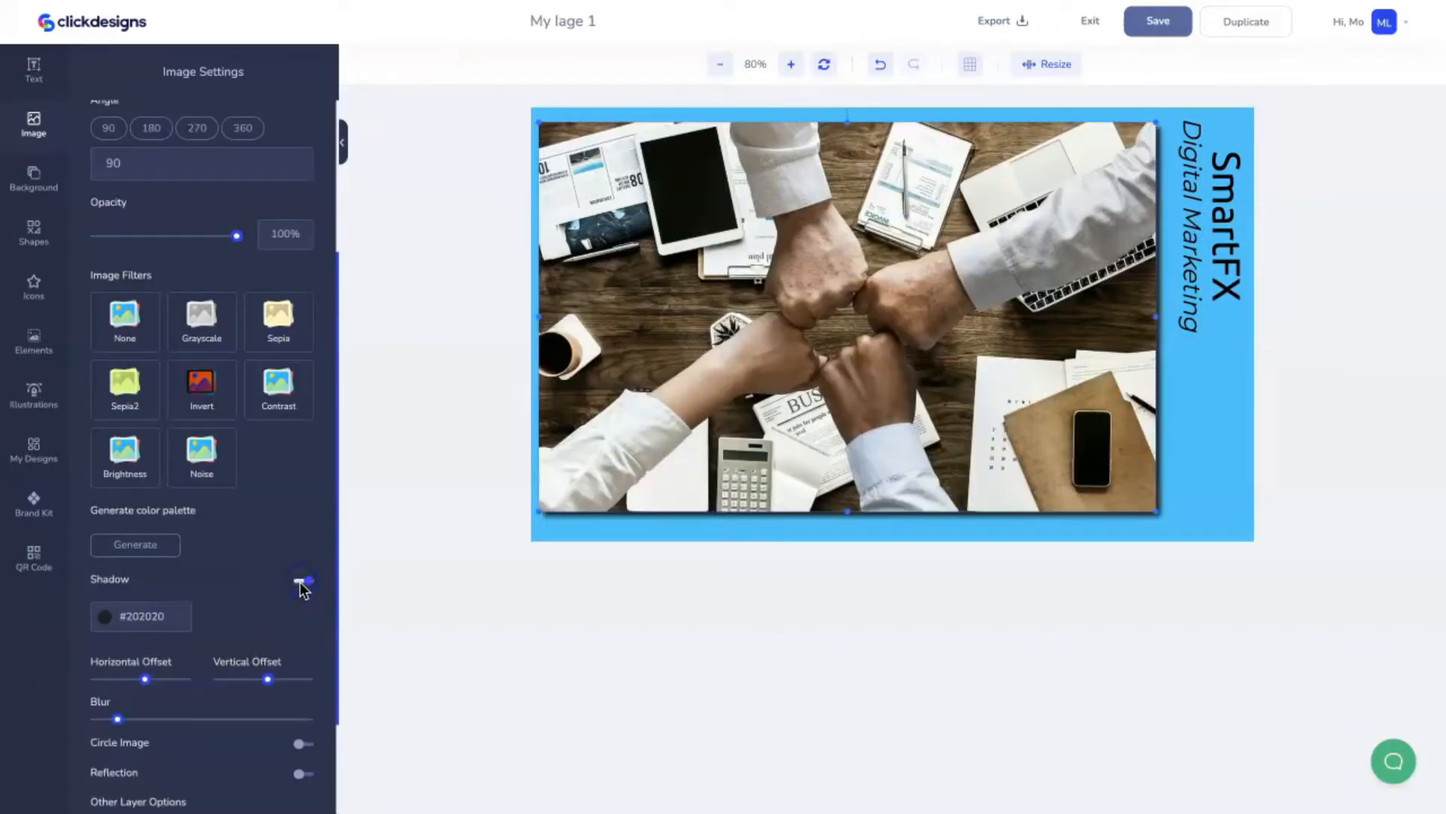
scroll(203, 679, down, 2)
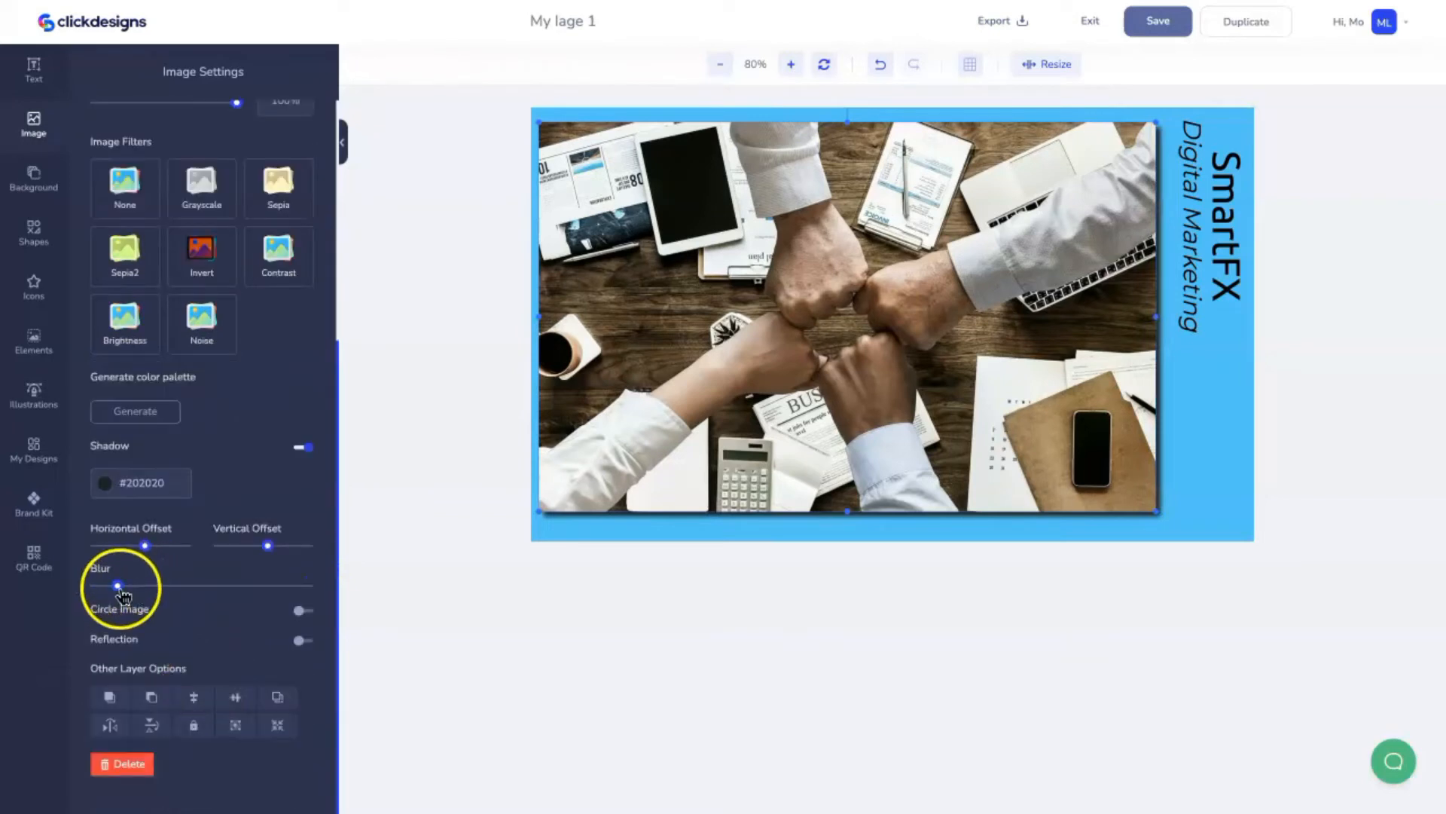
drag(118, 587, 98, 587)
drag(145, 546, 149, 552)
drag(273, 552, 272, 549)
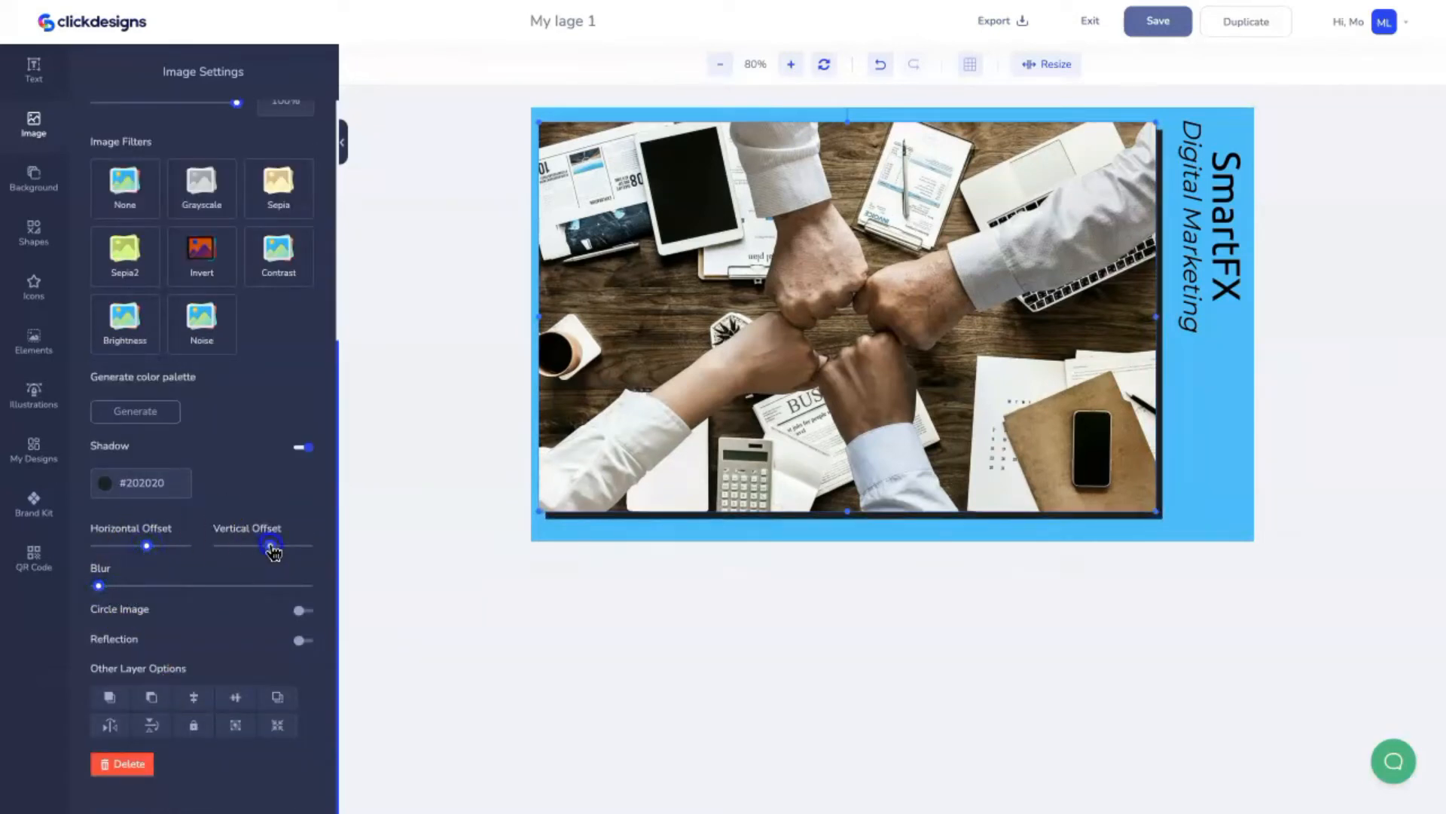
Try a different shadow color on the fist-bump photo, then disable the shadow.
click(161, 497)
drag(174, 540, 130, 510)
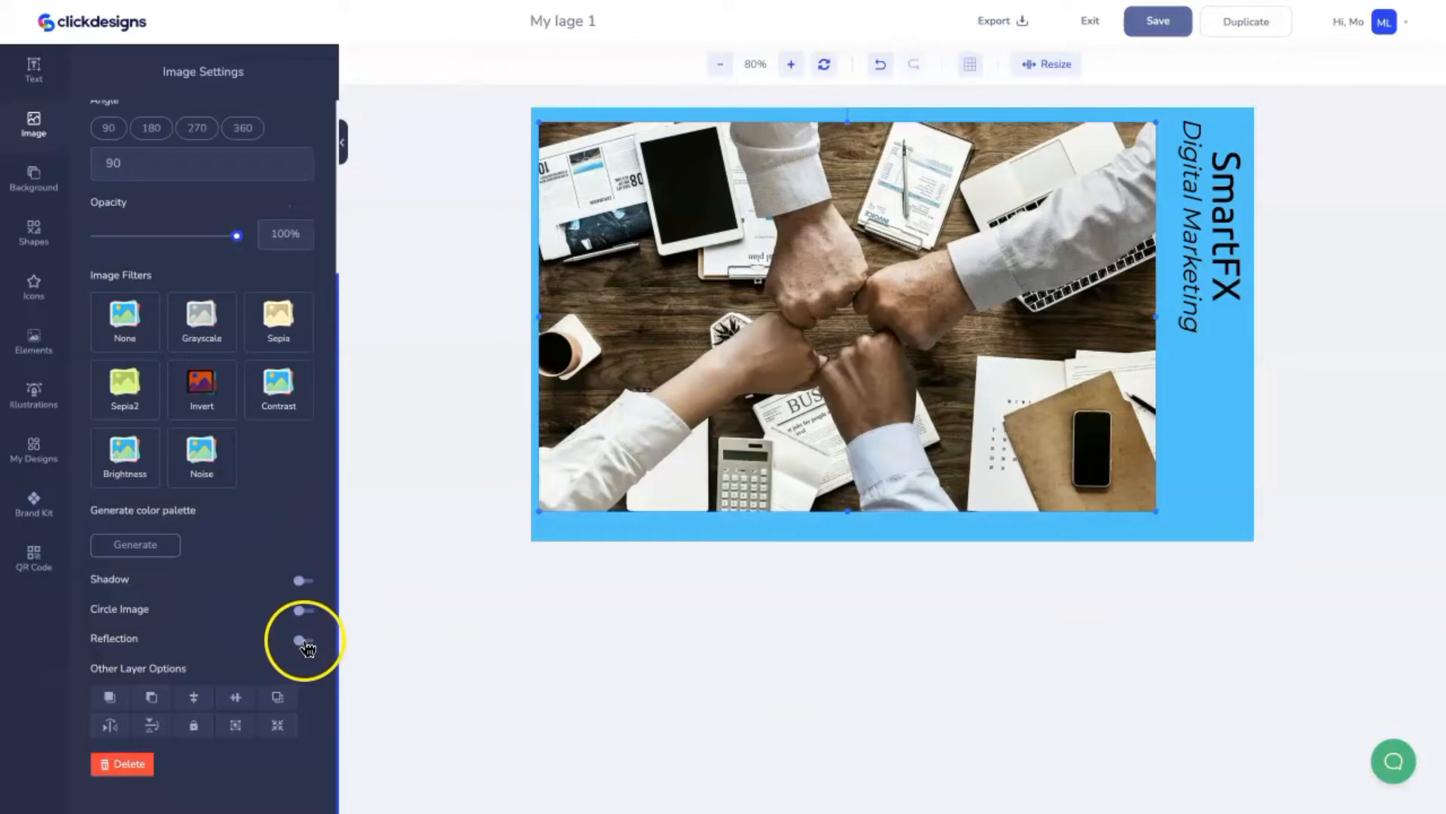
Try a reflection on the fist-bump photo, shift the photo up to show it, then disable the reflection.
click(305, 641)
drag(680, 279, 922, 283)
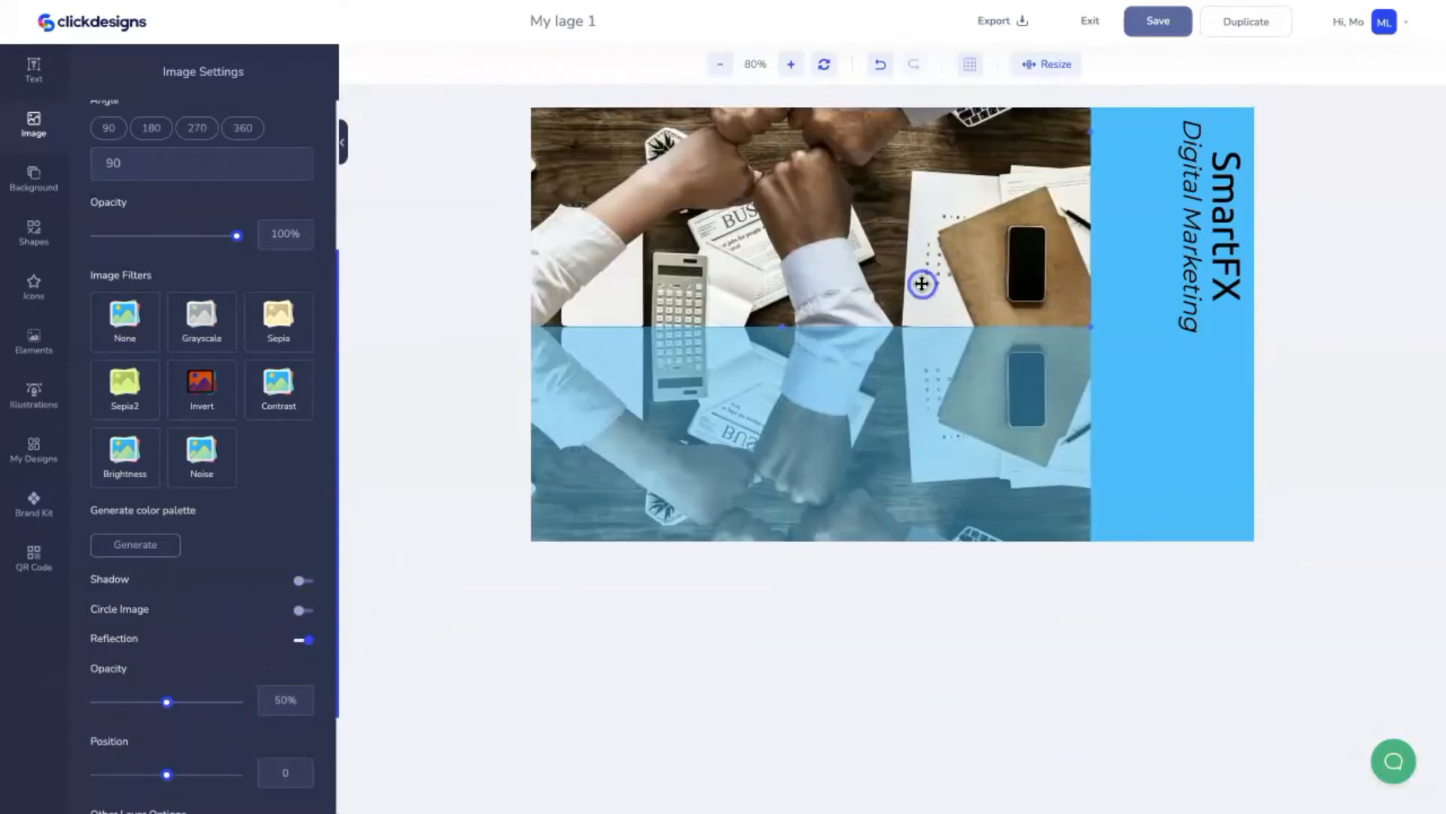
click(304, 640)
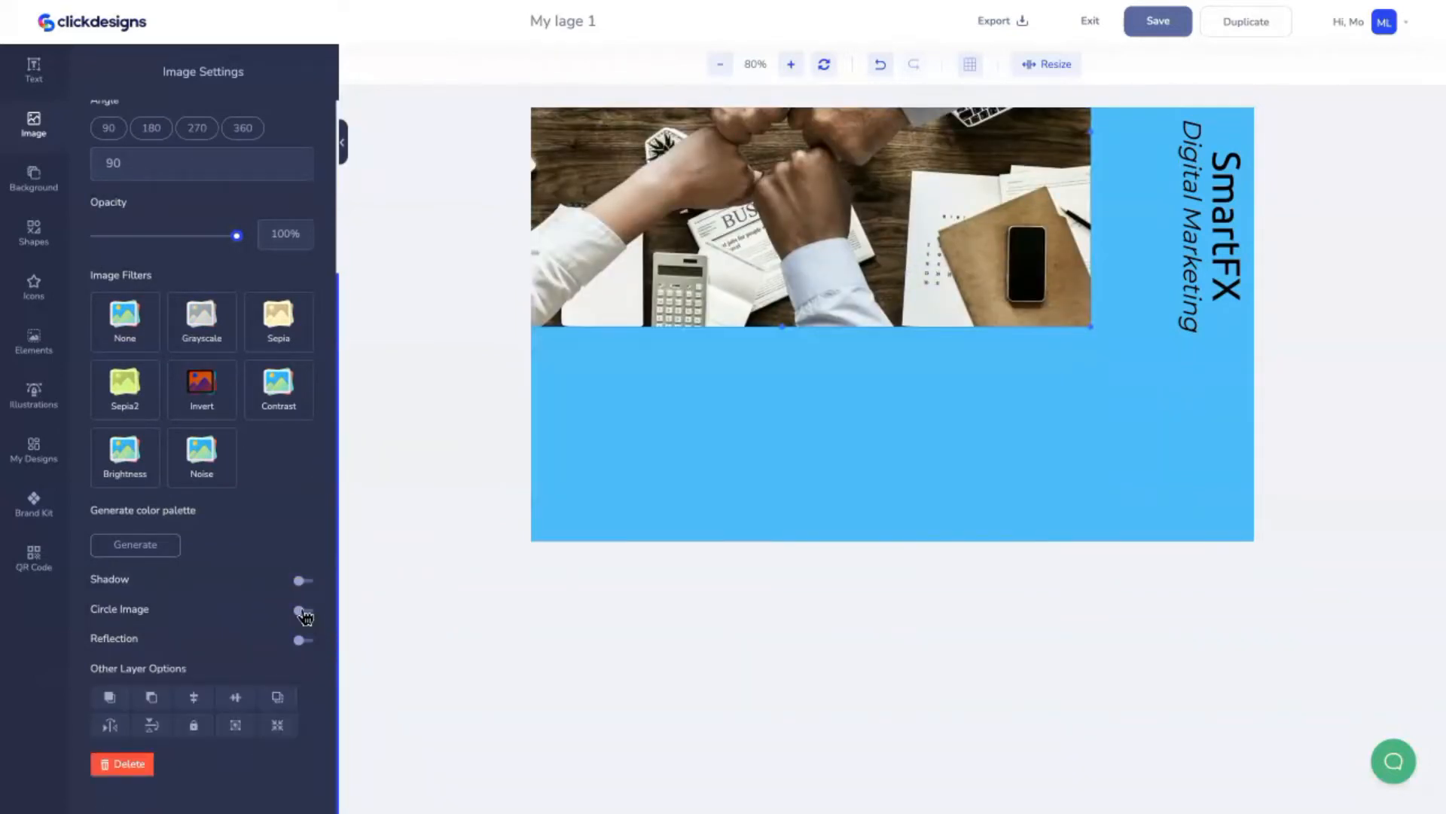
Try the circular shape on the fist-bump photo at 95% opacity, repositioning it on the canvas, then restore the rectangular shape.
click(305, 617)
drag(833, 278, 833, 427)
scroll(236, 473, up, 3)
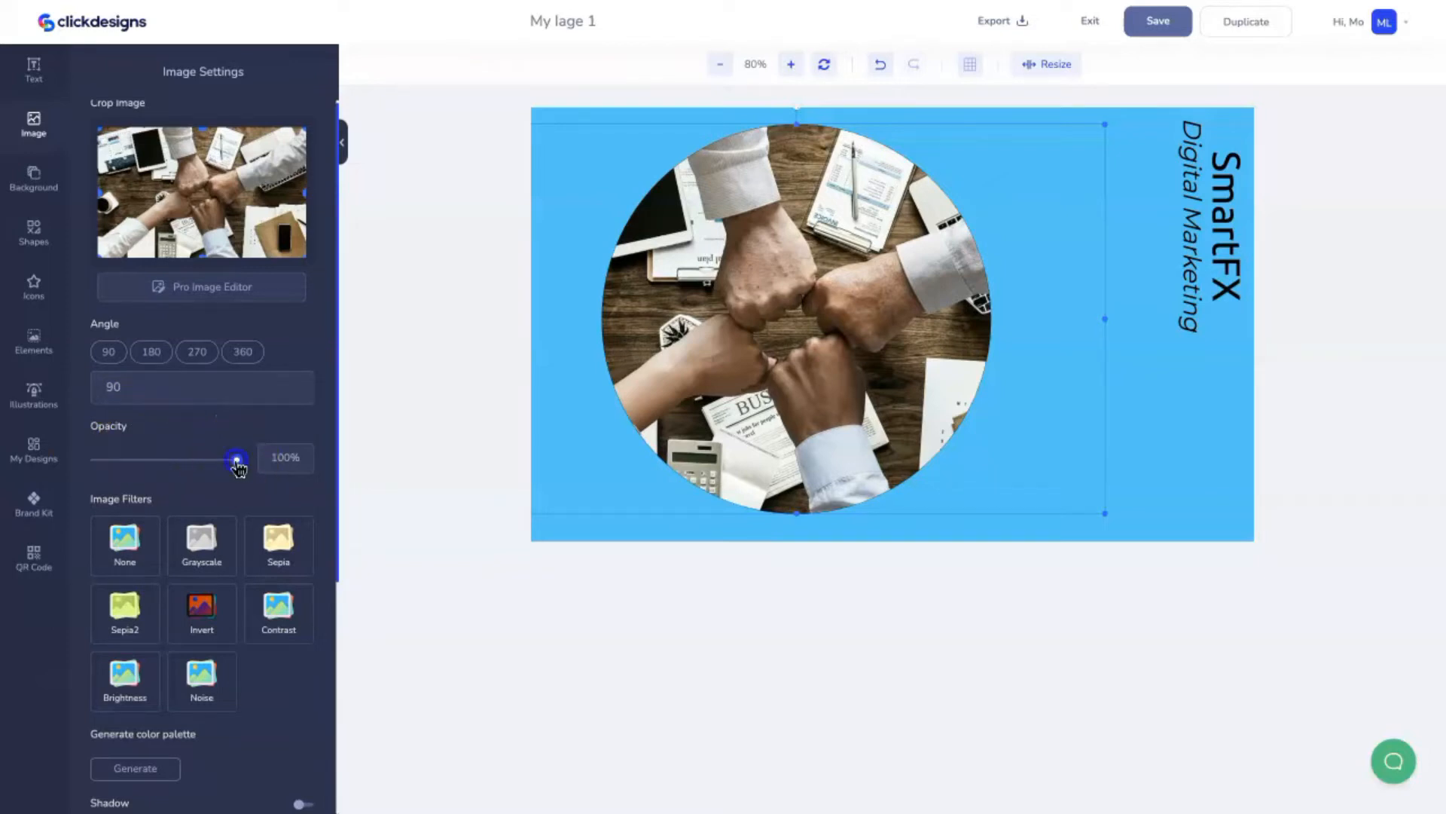
drag(236, 461, 230, 459)
drag(681, 394, 784, 363)
scroll(306, 542, down, 5)
click(306, 491)
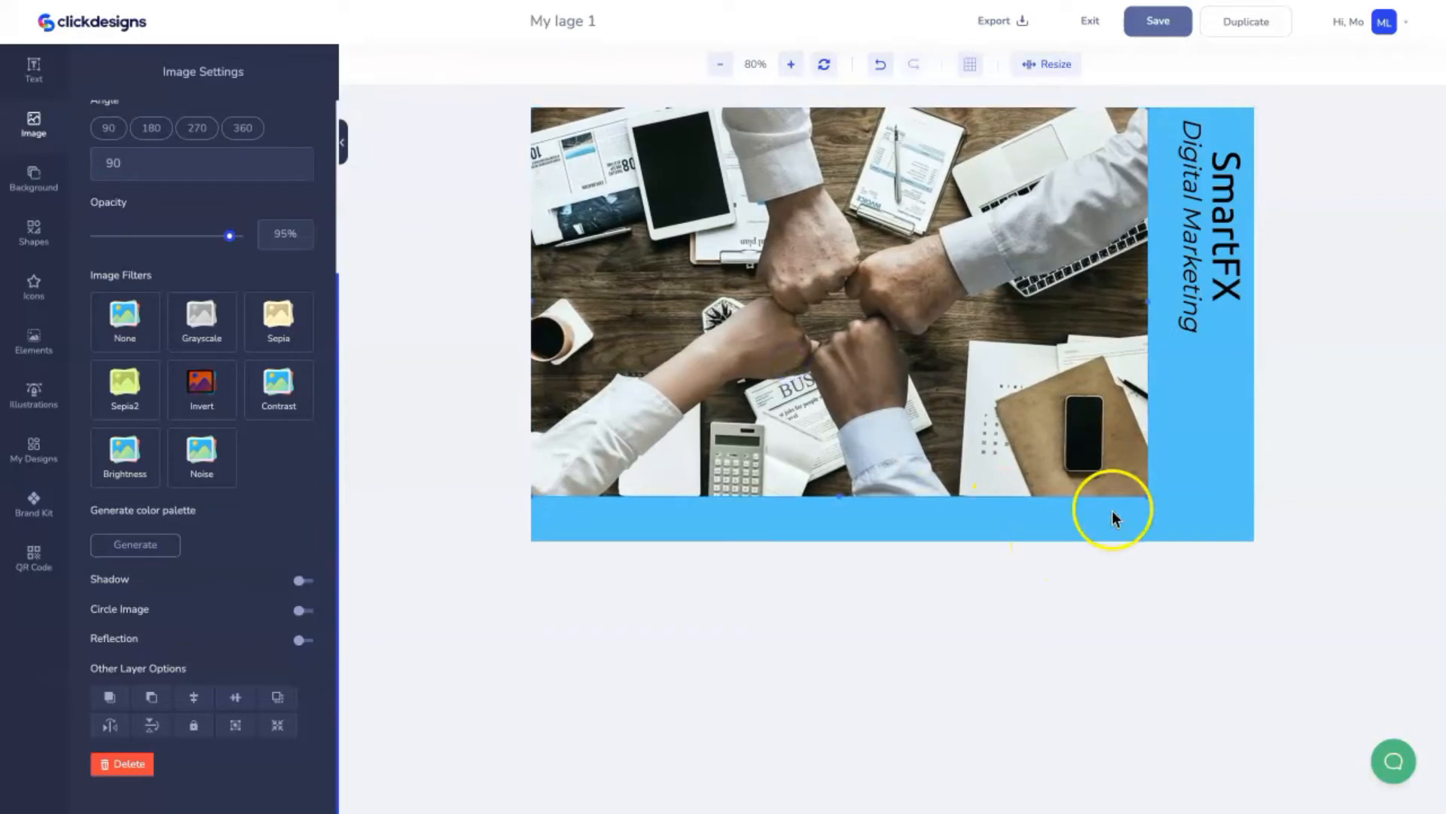
Enlarge the fist-bump photo to cover the whole canvas and lower its opacity to 29%.
drag(1147, 499, 1307, 541)
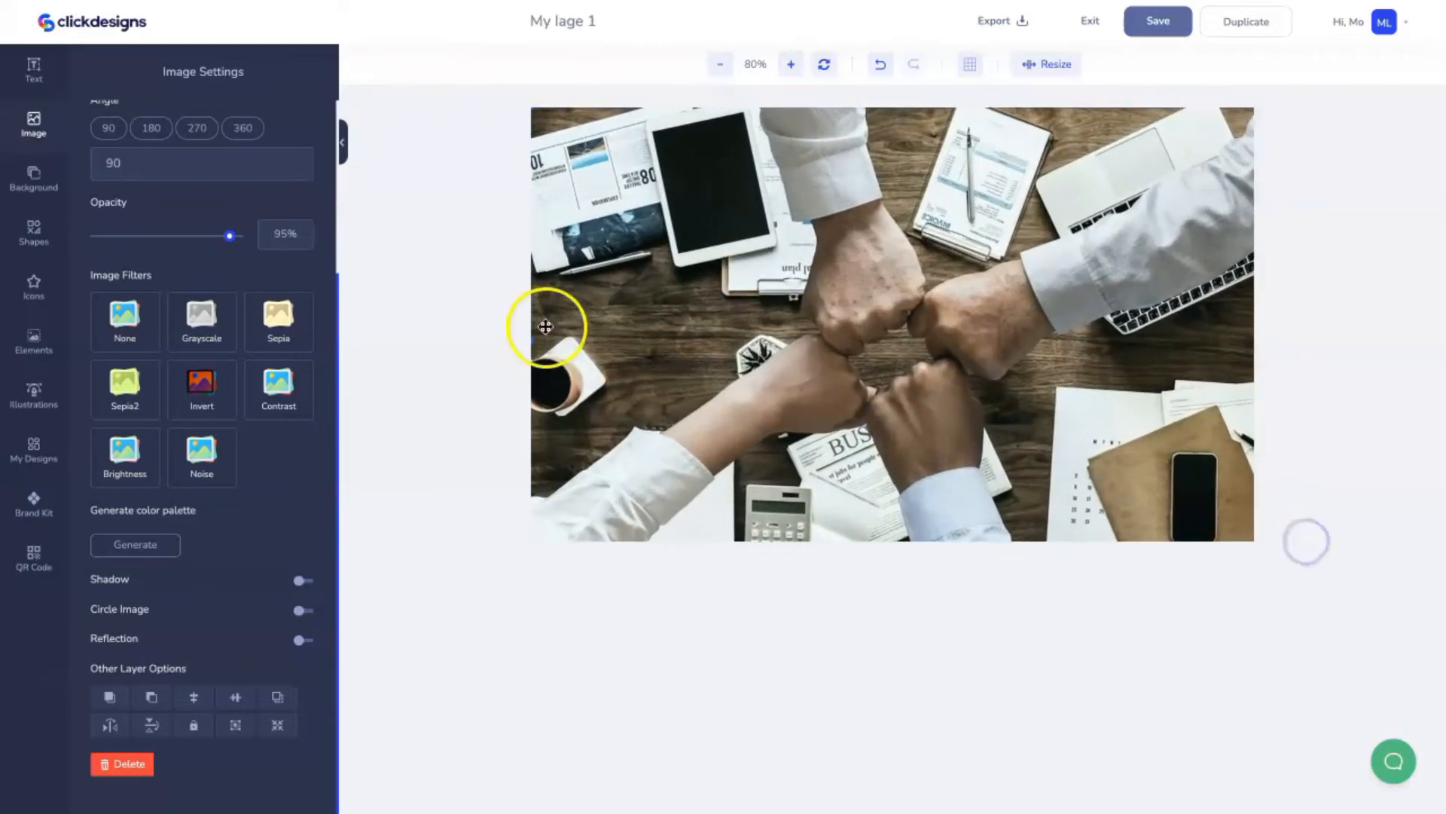
scroll(237, 471, up, 3)
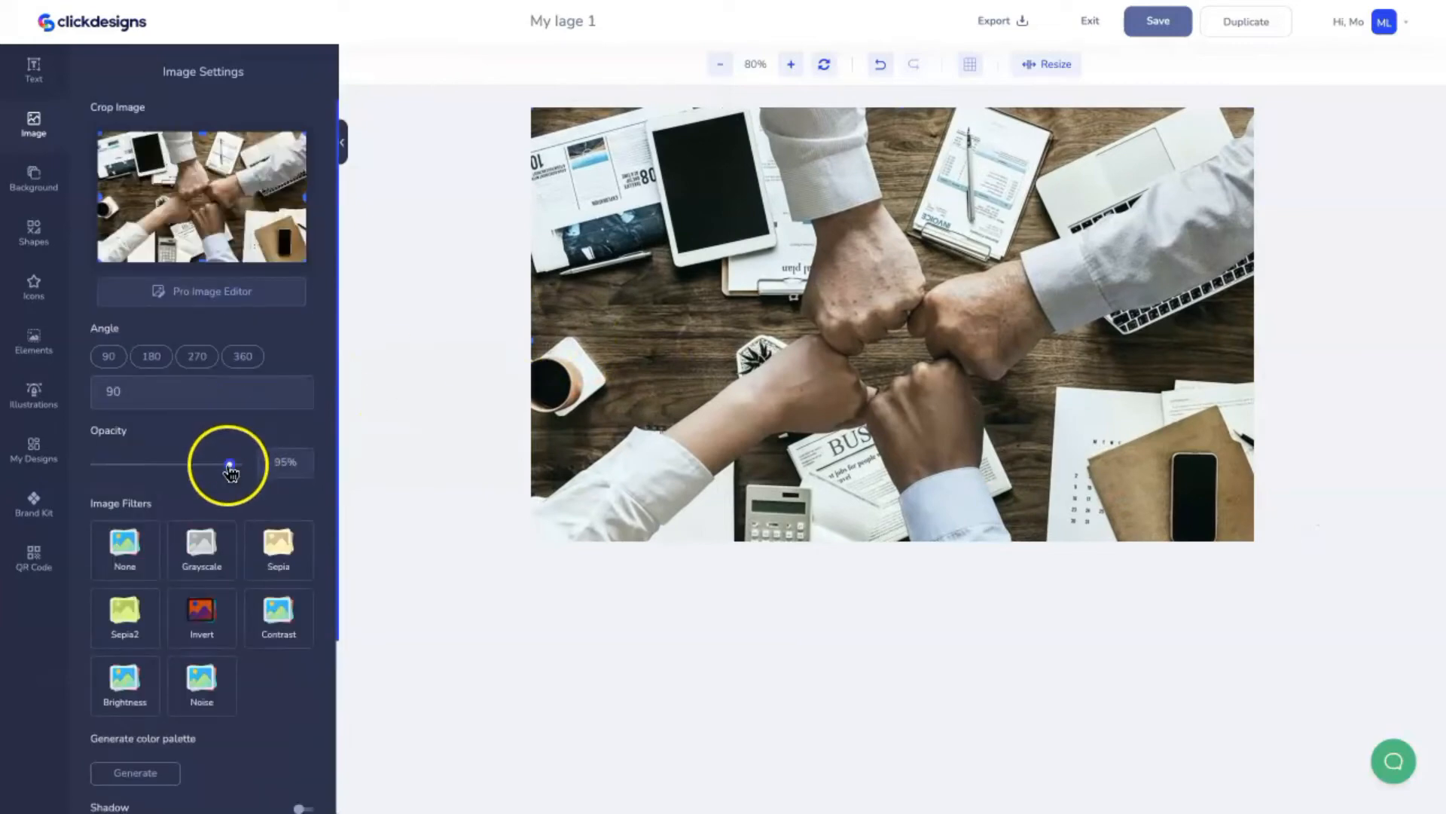
drag(231, 471, 138, 474)
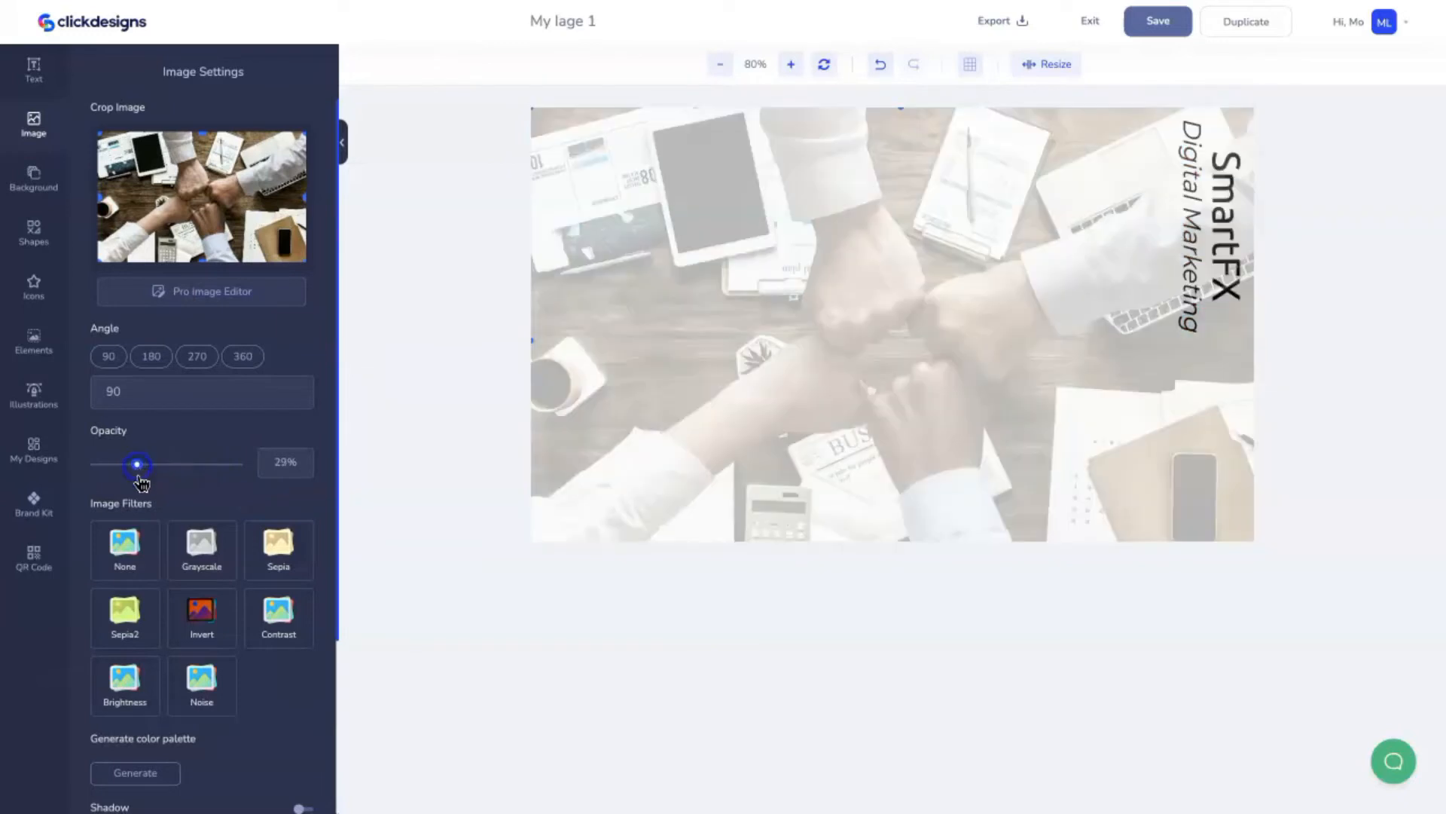
Bring the faded fist-bump photo forward in the layer order, then send it backward.
scroll(159, 632, down, 3)
click(118, 708)
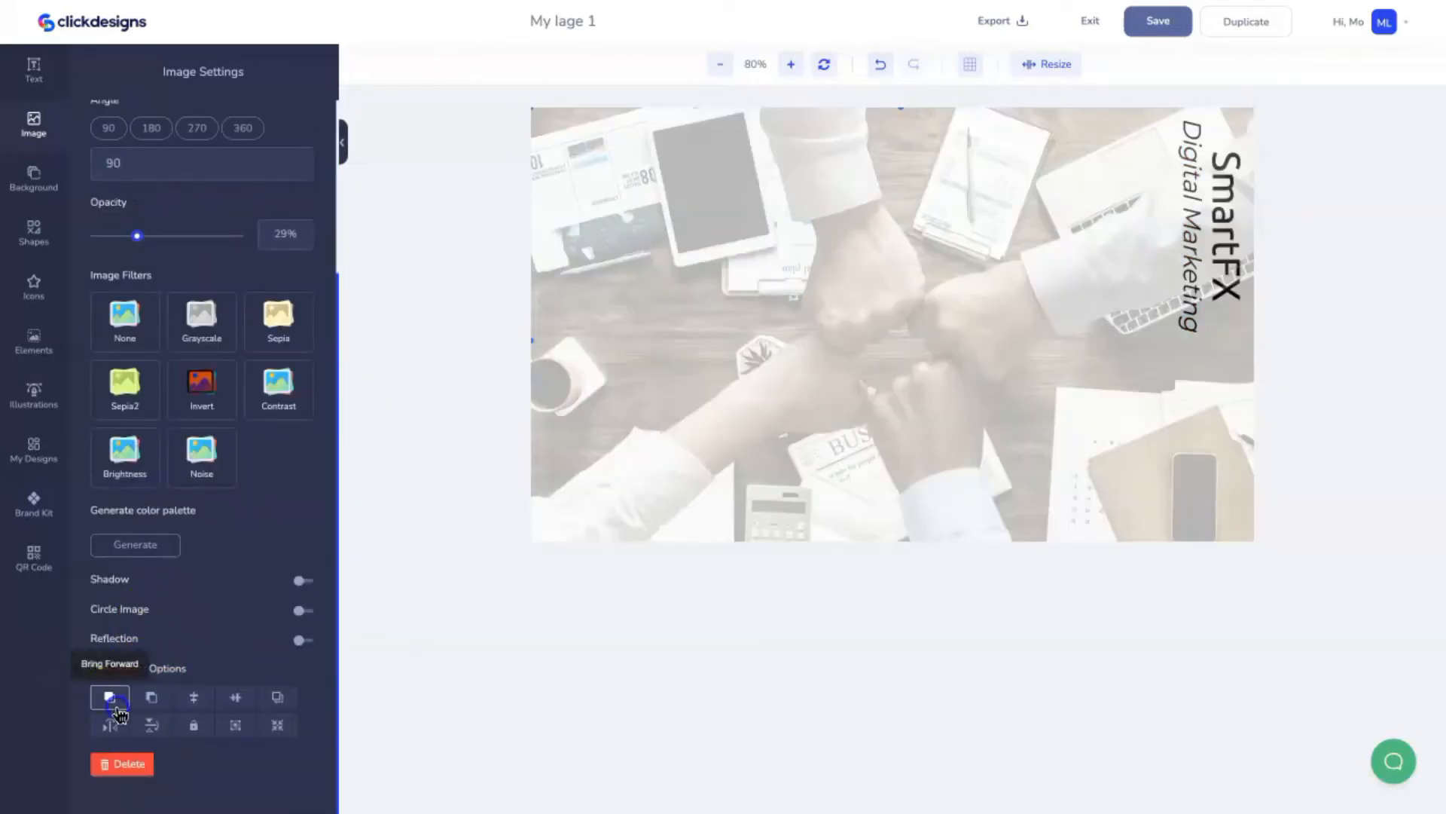
click(156, 700)
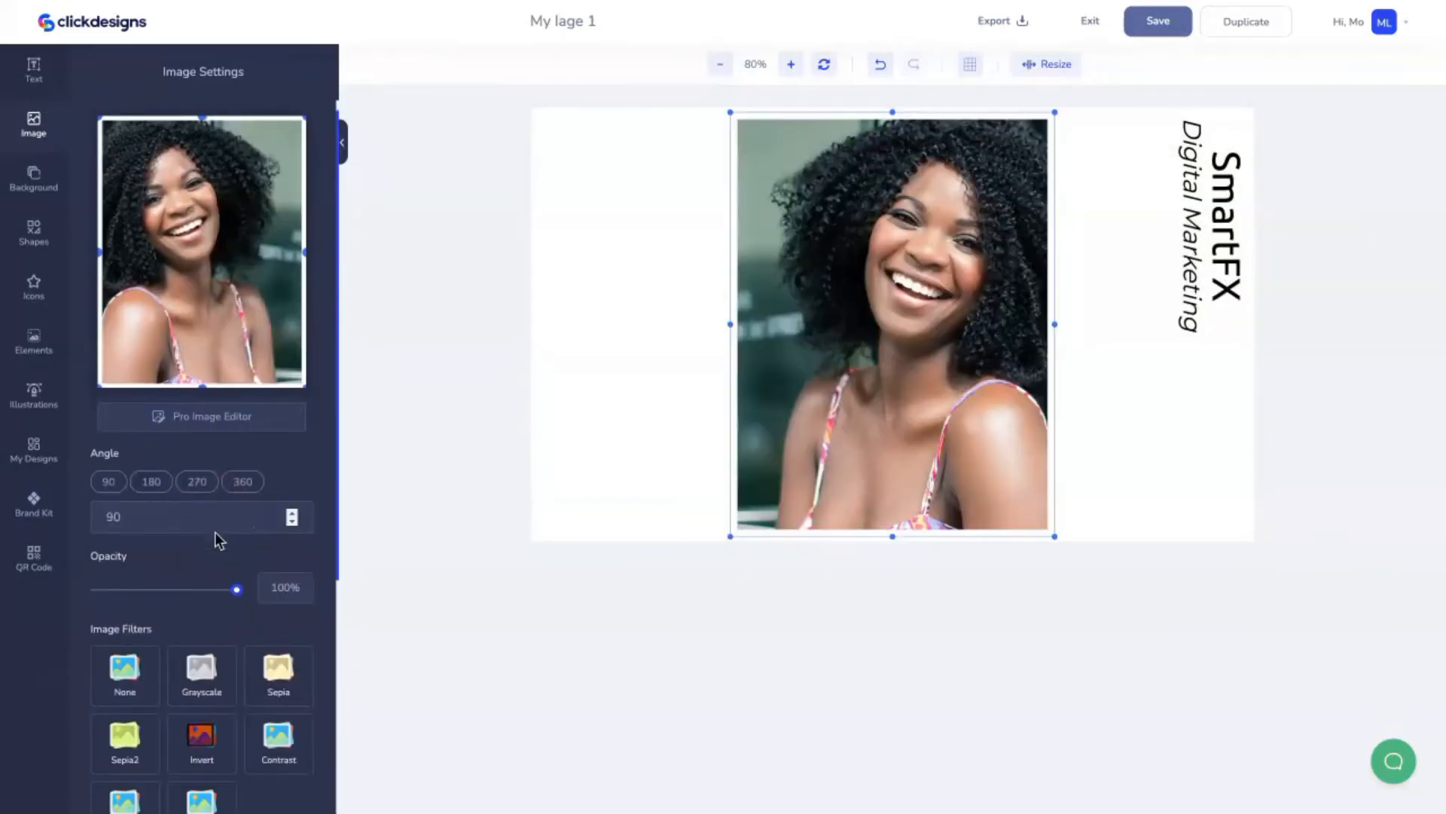
Try flipping the woman's portrait vertically and horizontally, reversing each flip.
scroll(216, 537, down, 5)
scroll(233, 564, up, 3)
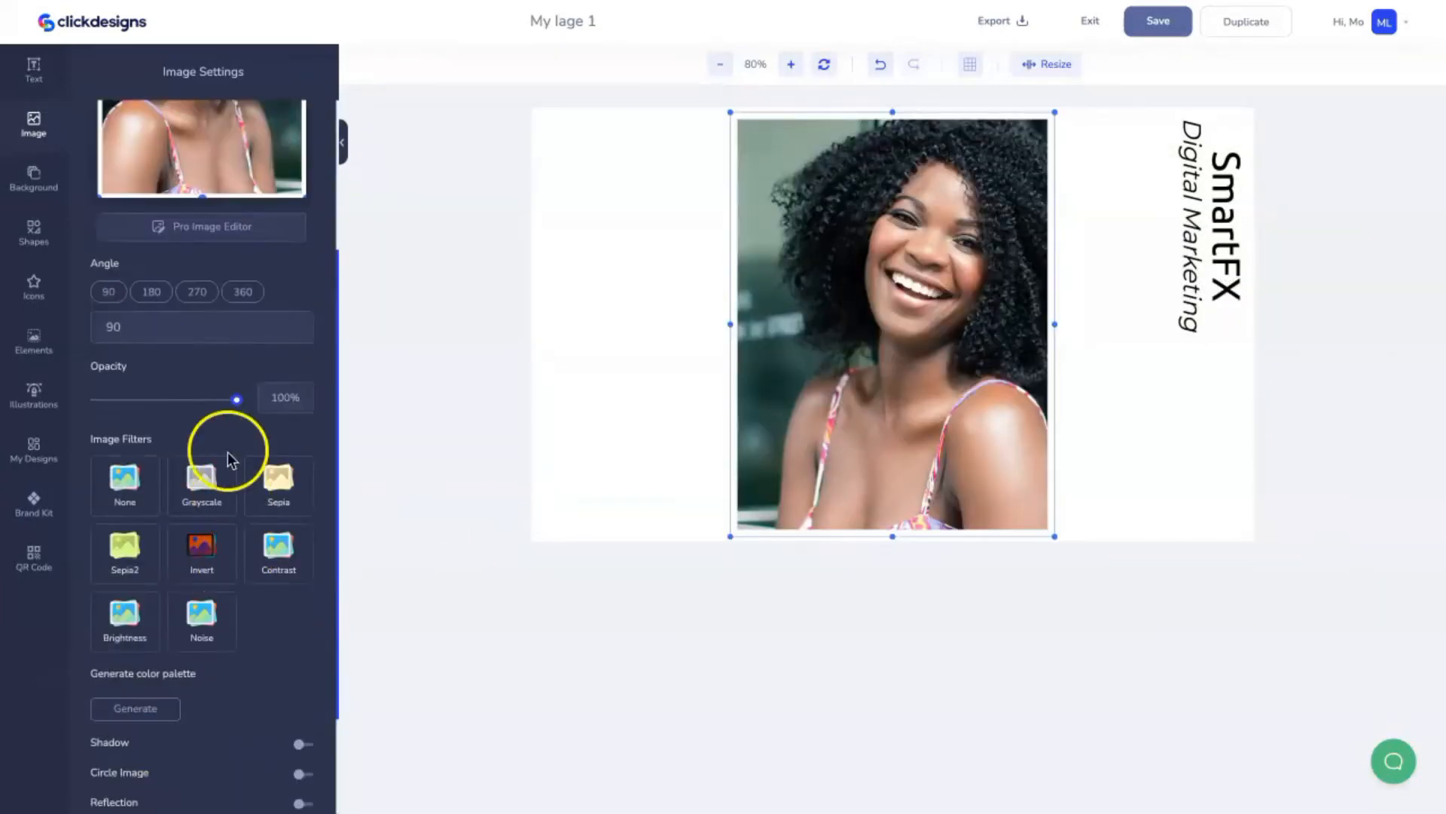
scroll(224, 564, down, 3)
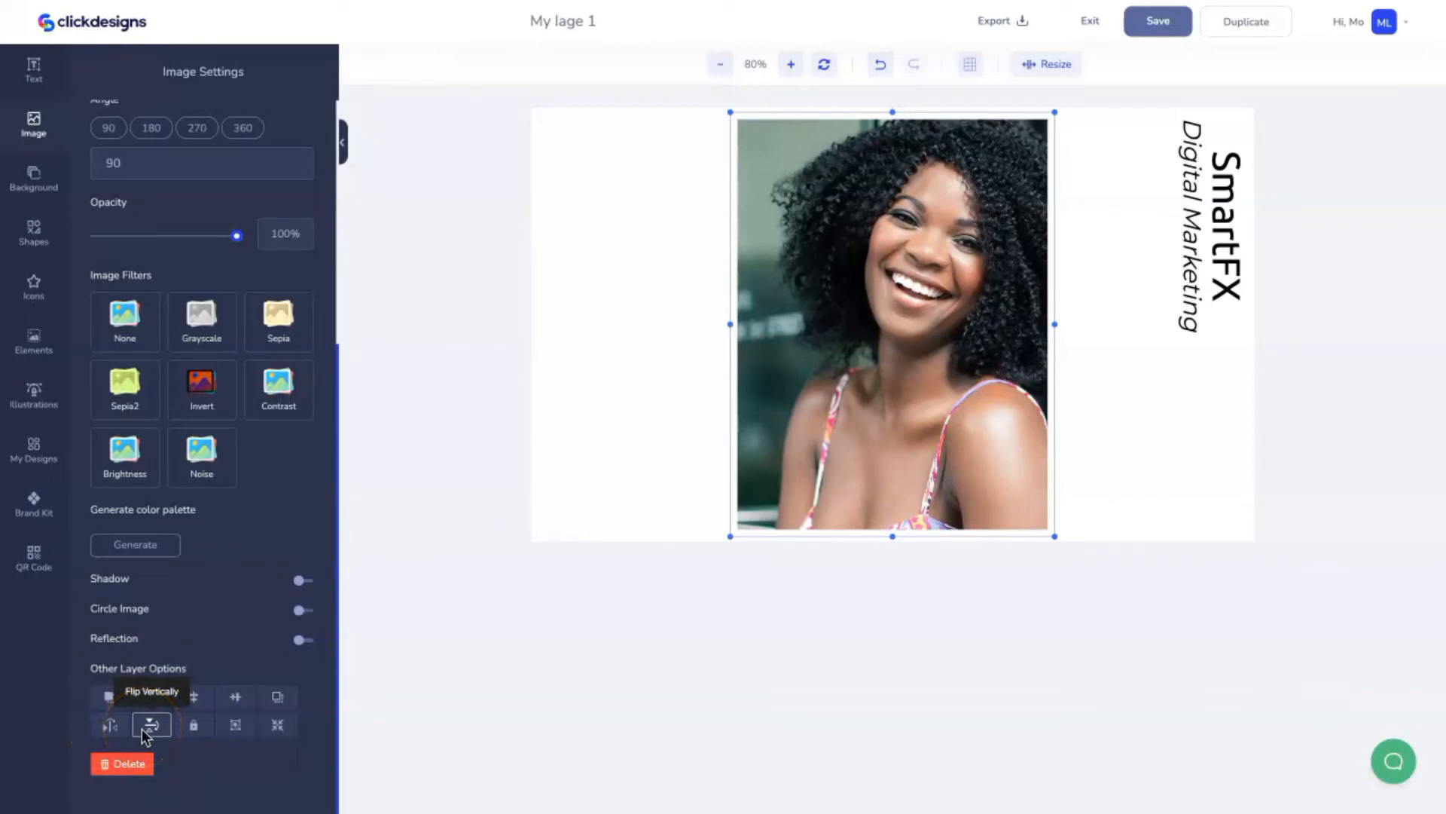
click(147, 727)
click(143, 727)
click(110, 728)
click(110, 728)
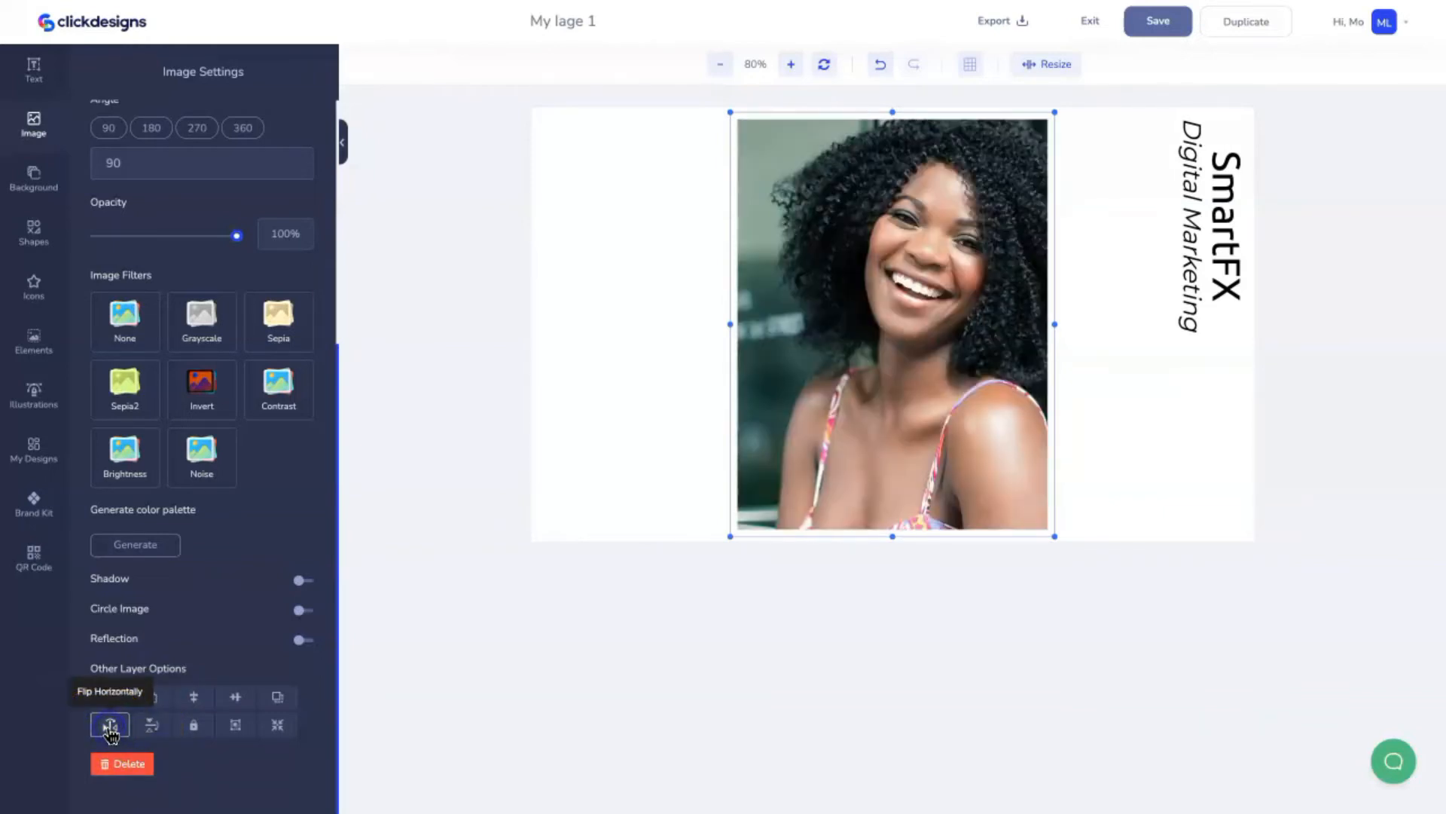
click(152, 727)
click(152, 728)
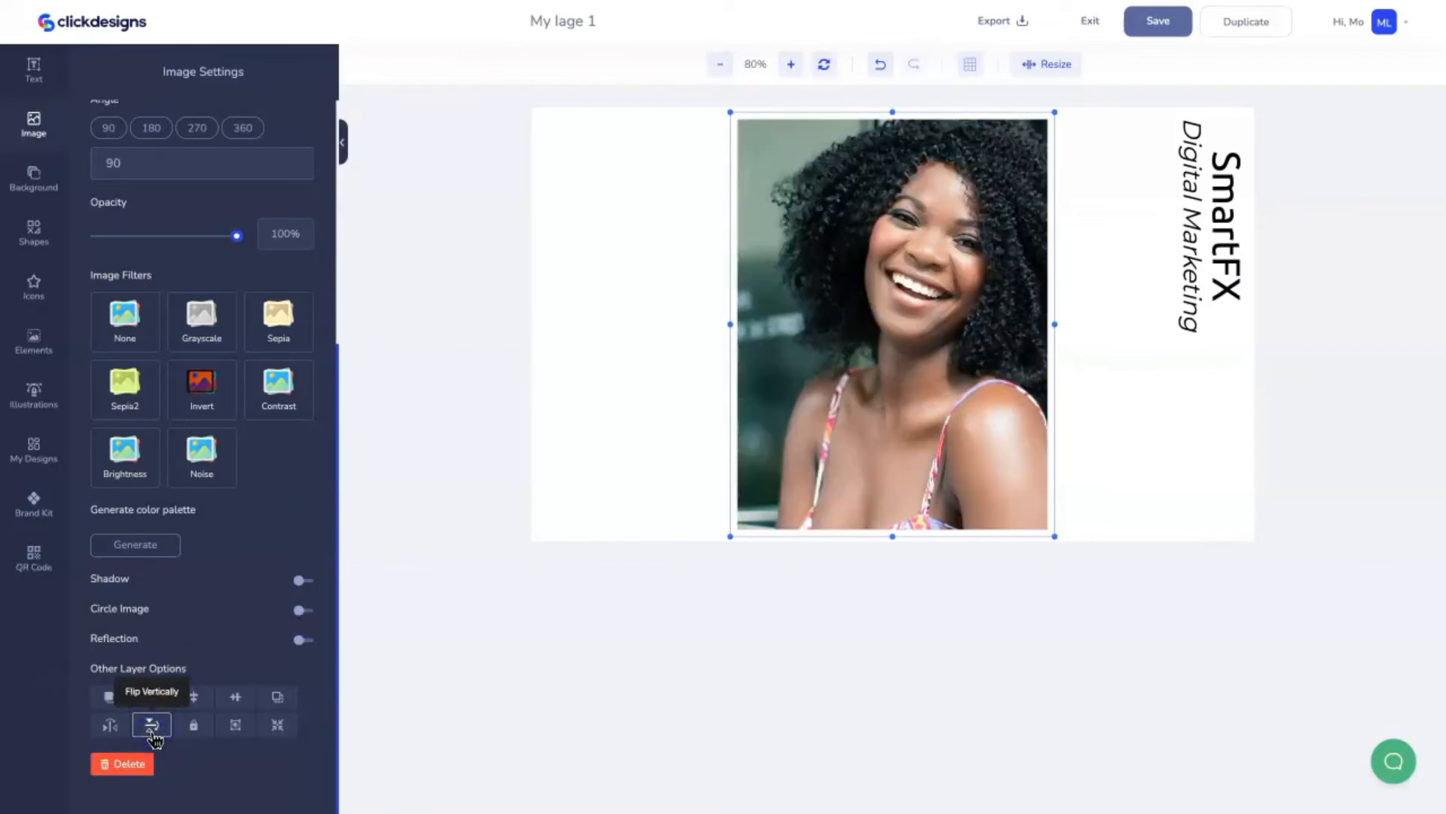
Flip the woman's portrait horizontally.
click(110, 727)
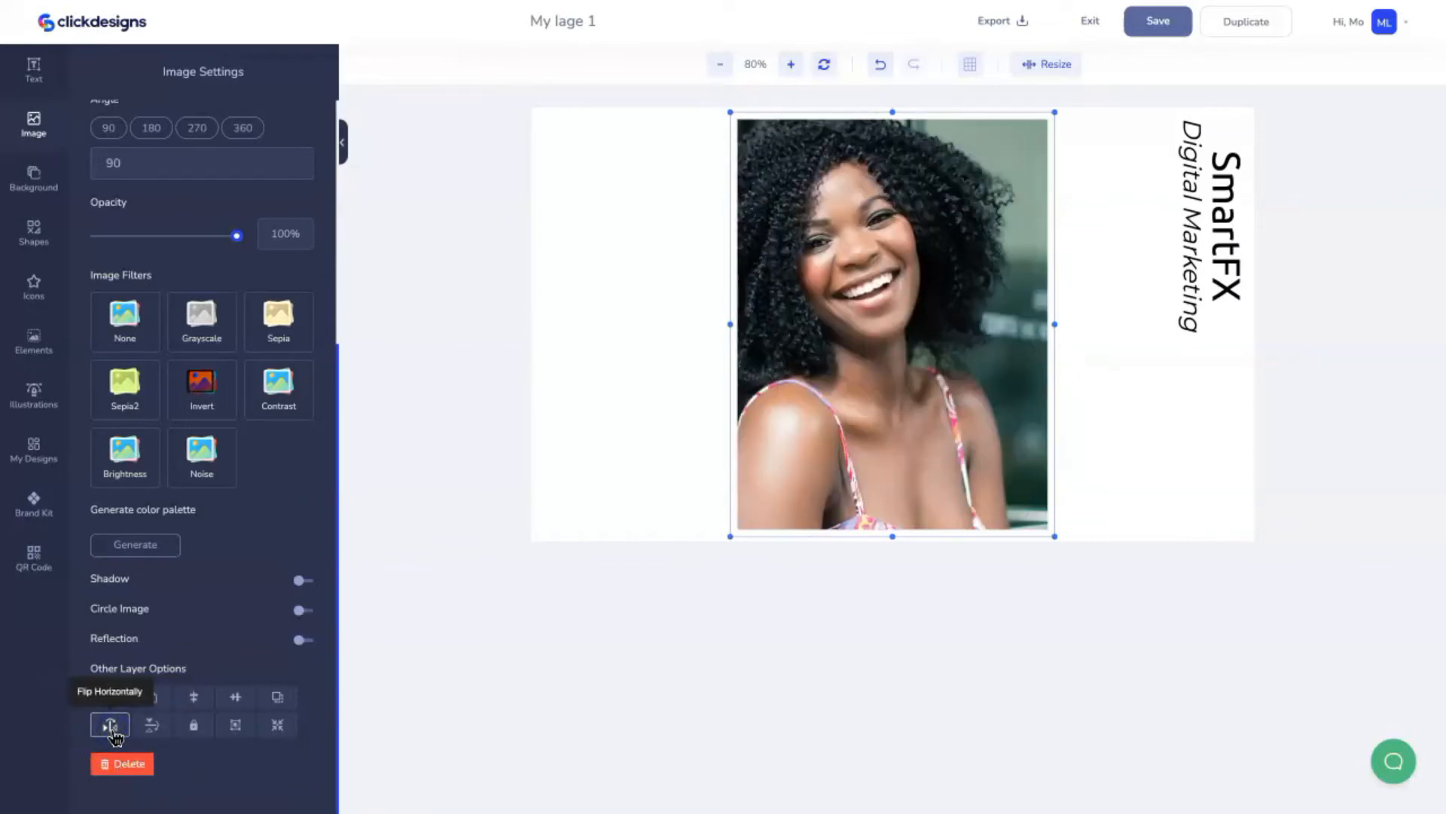
click(110, 726)
click(385, 507)
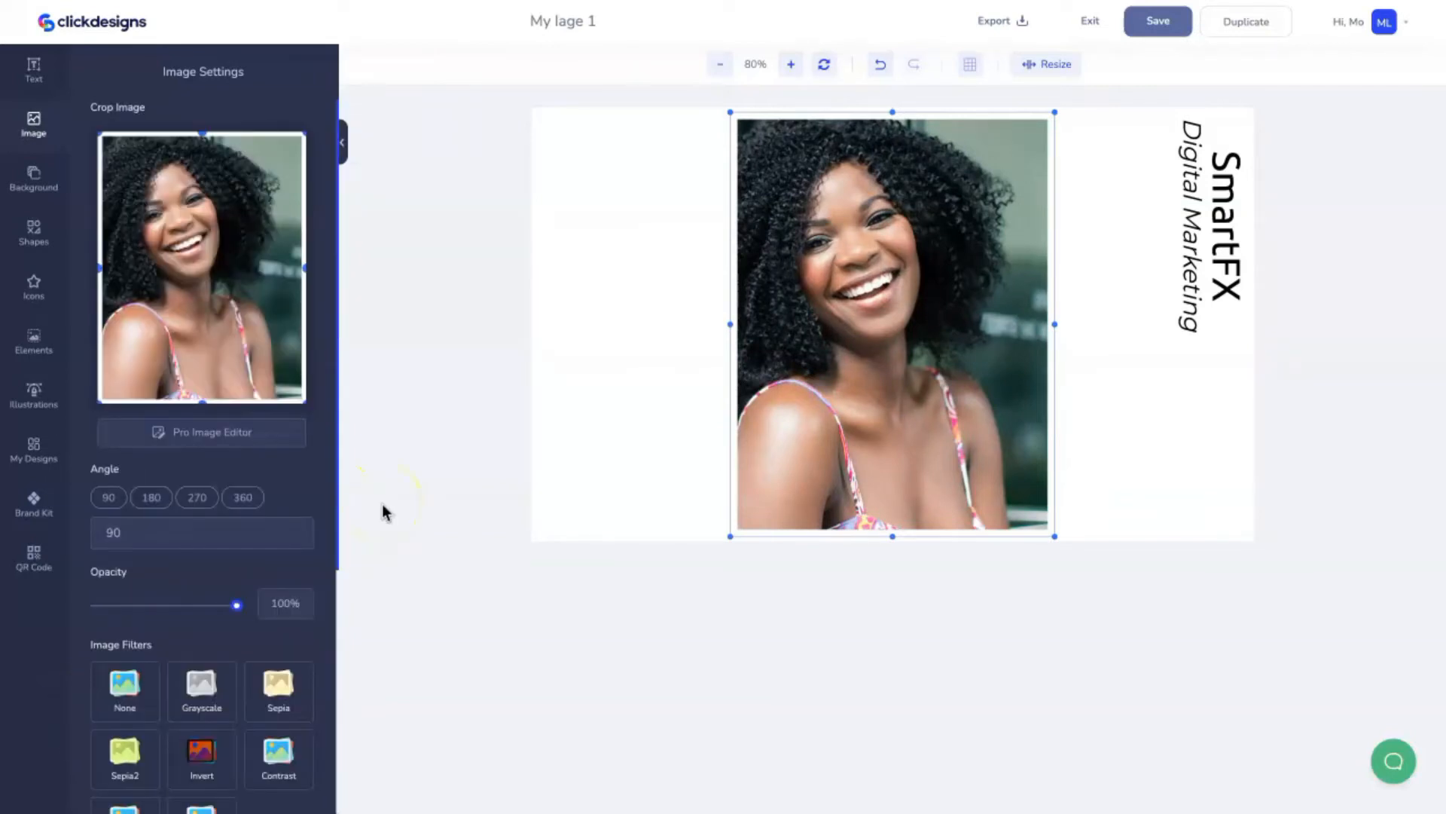
Open the woman's portrait in the Pro Image Editor and review the Background Remover, Face Cutout and Toonize options.
click(209, 435)
scroll(210, 442, down, 5)
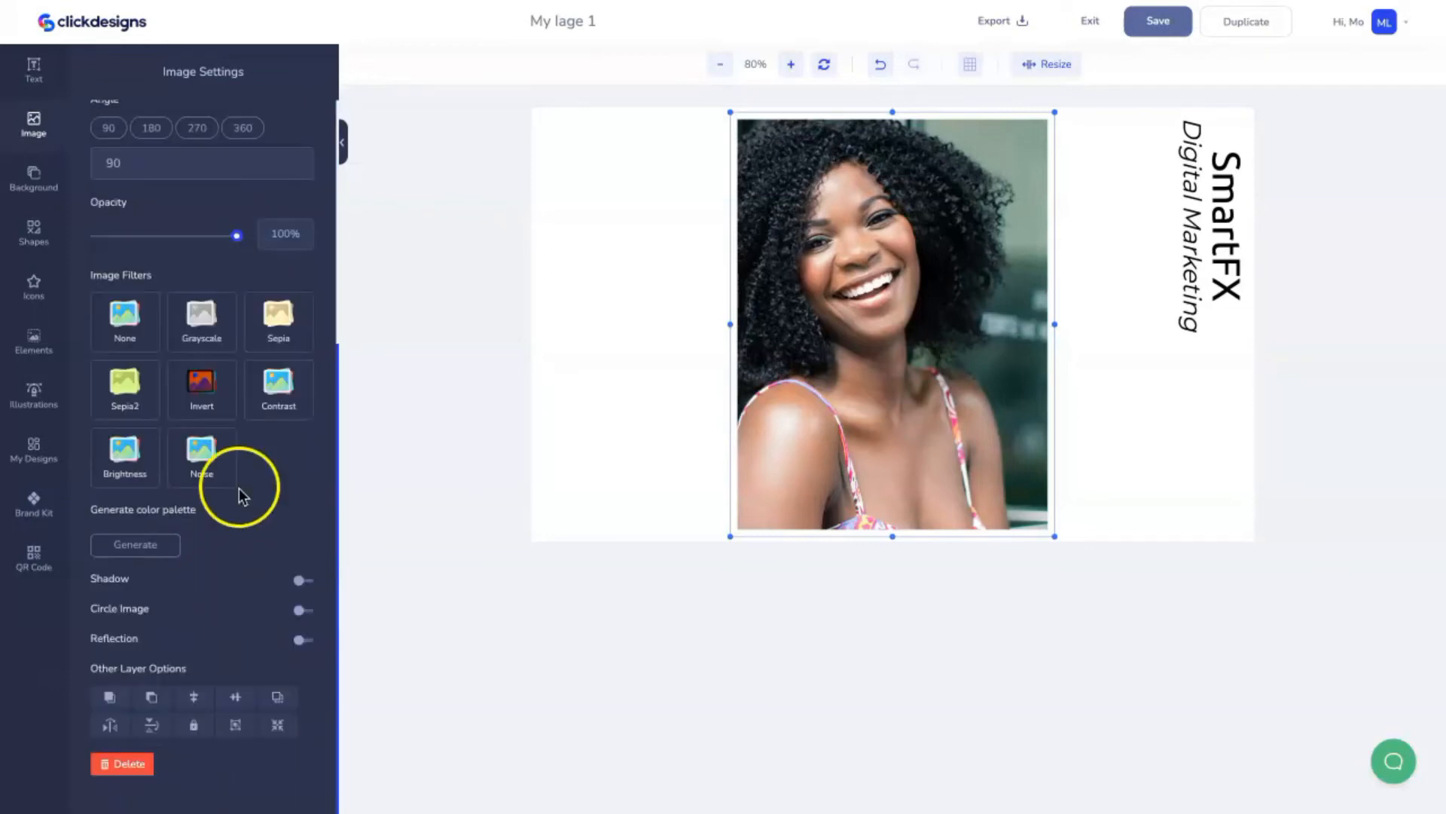
scroll(238, 485, up, 5)
scroll(236, 497, down, 3)
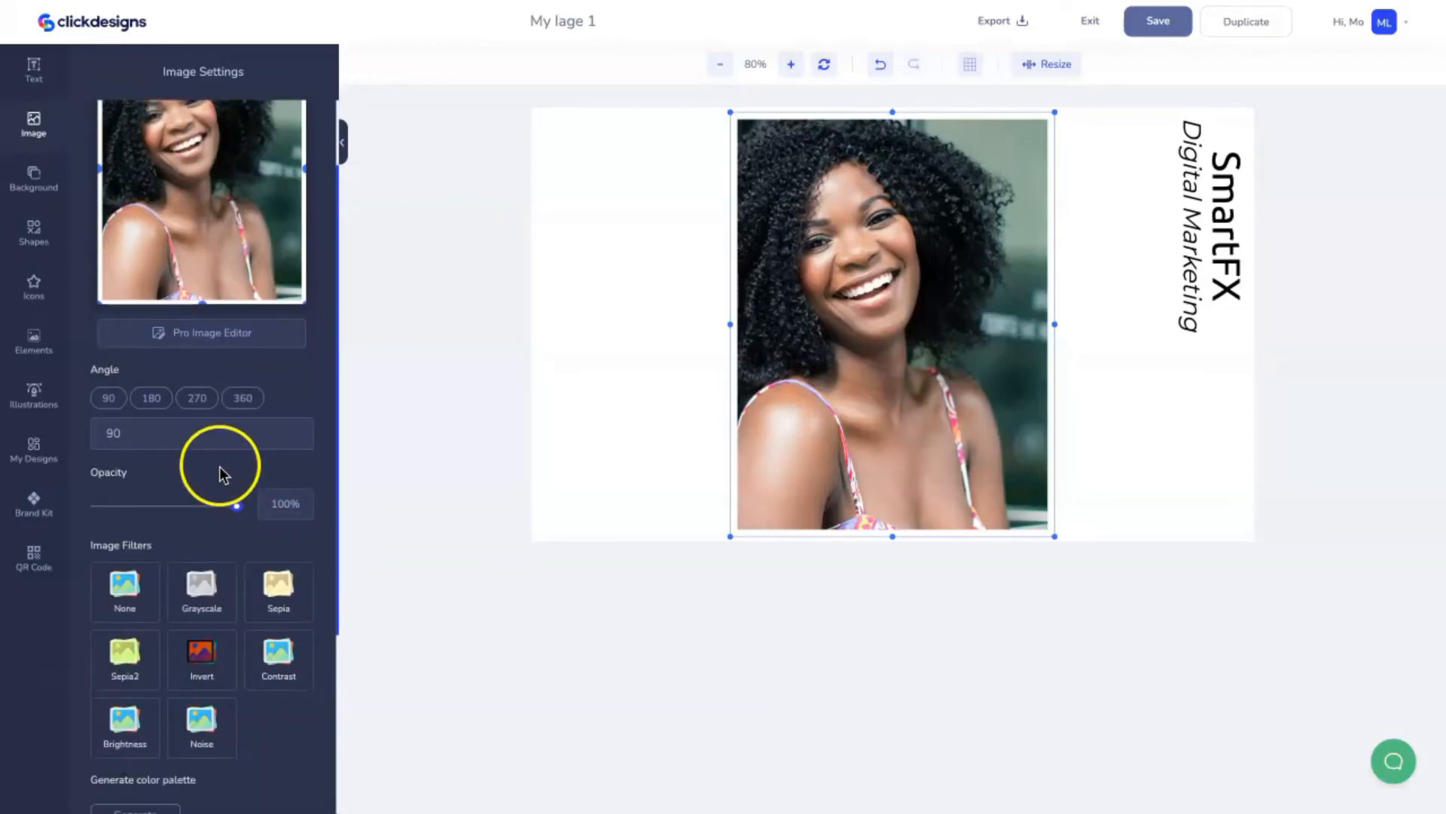
scroll(249, 407, up, 1)
scroll(264, 371, up, 2)
click(194, 446)
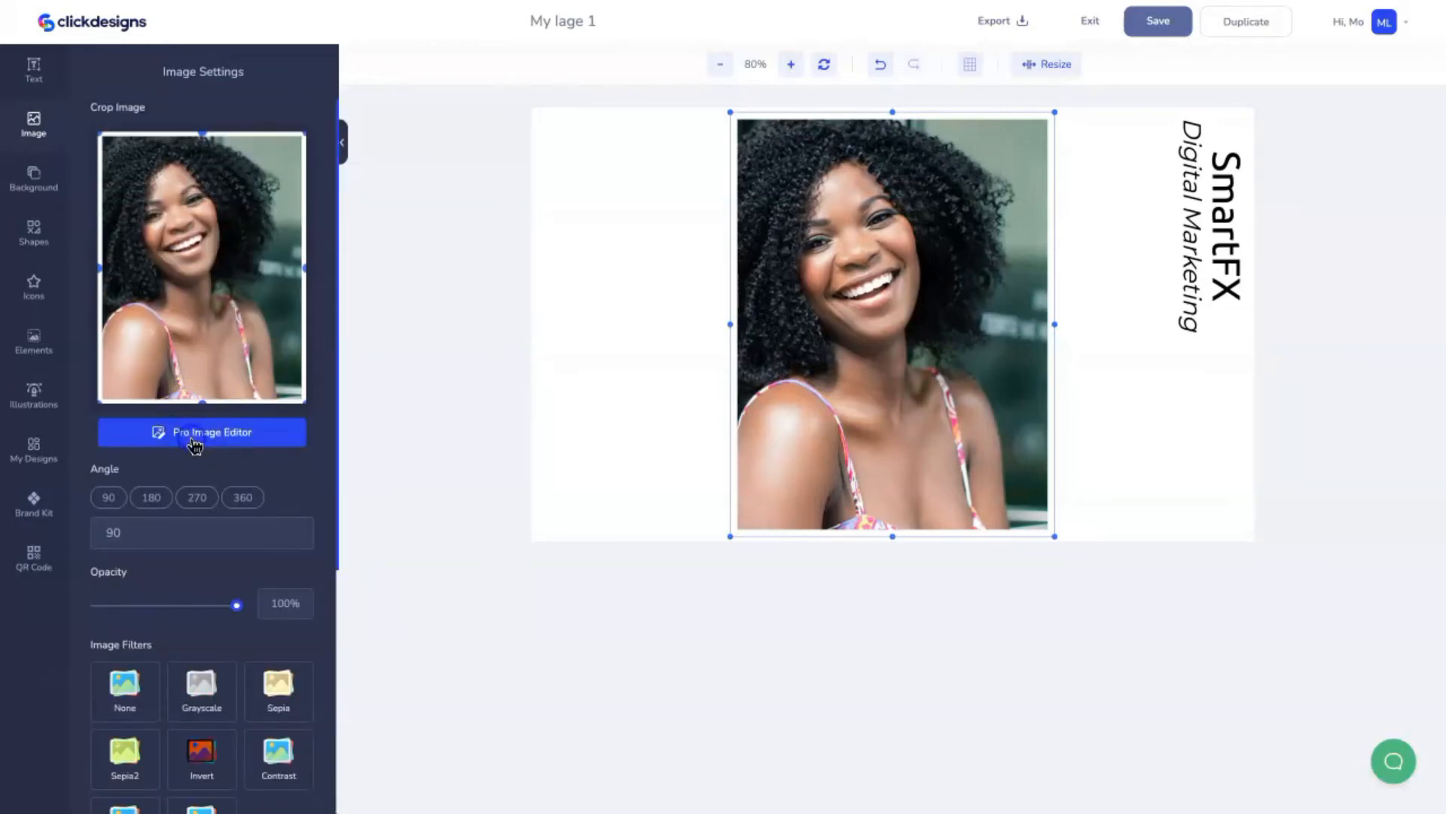
click(440, 230)
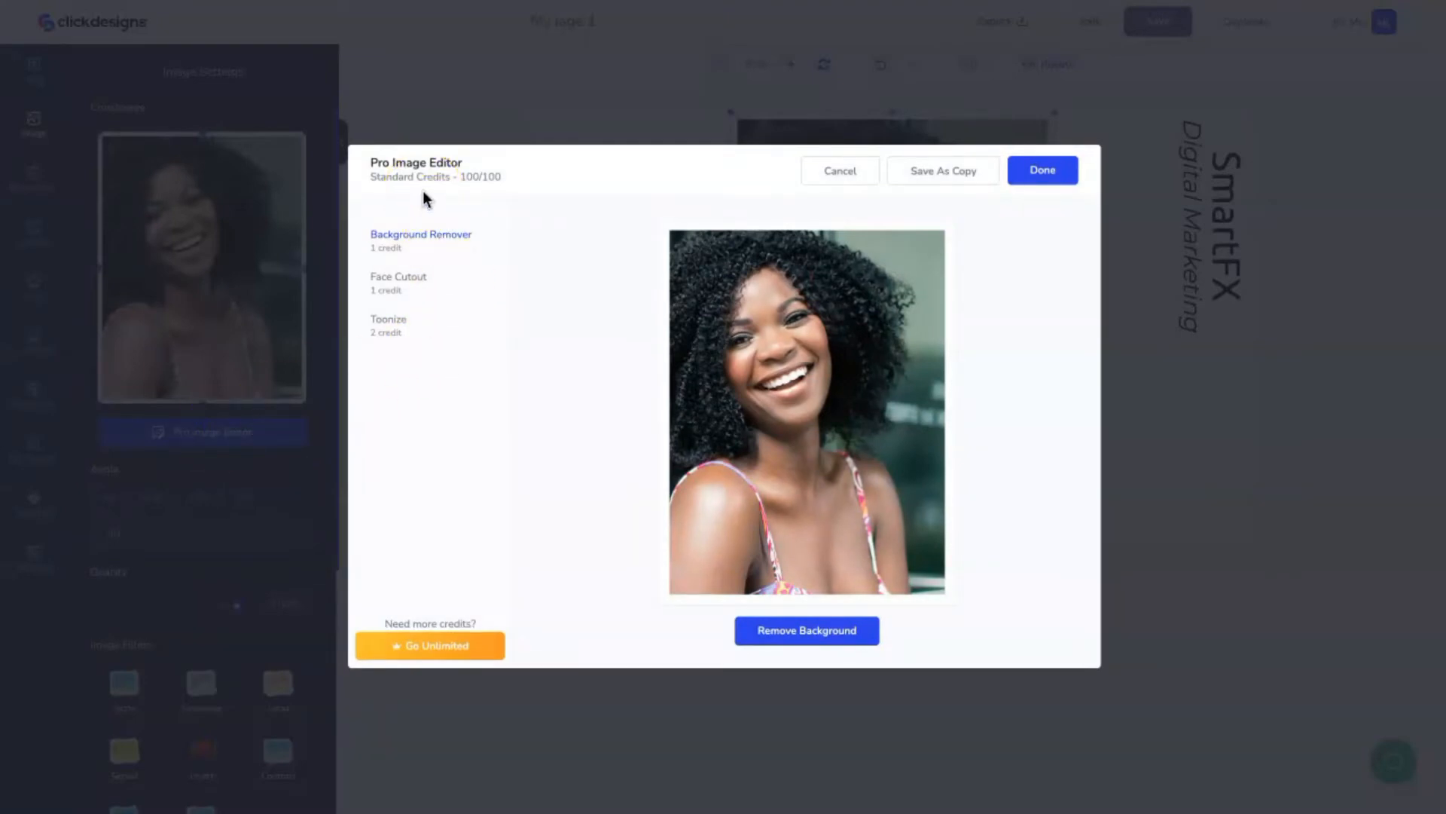
click(527, 336)
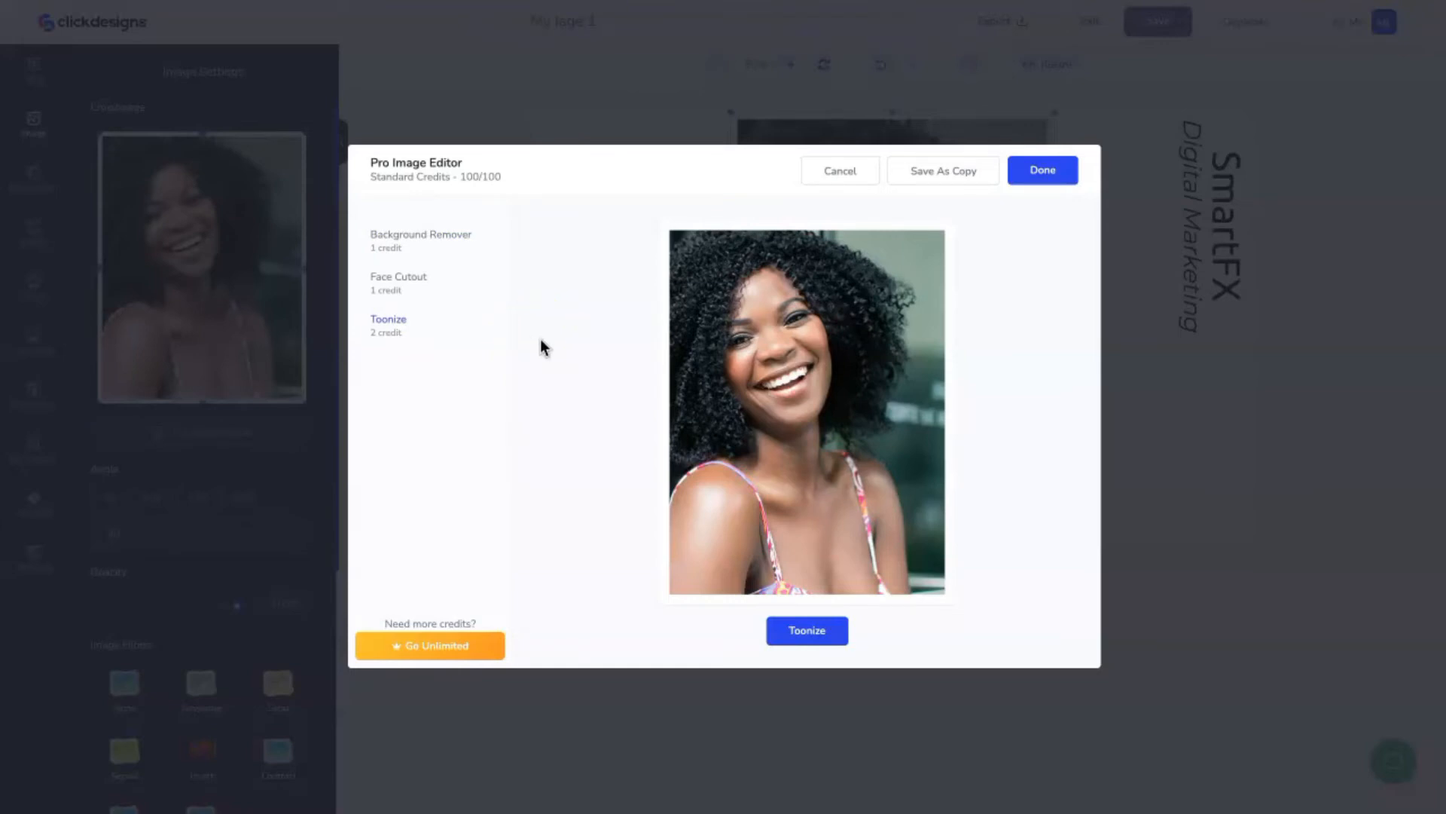
click(418, 239)
click(411, 294)
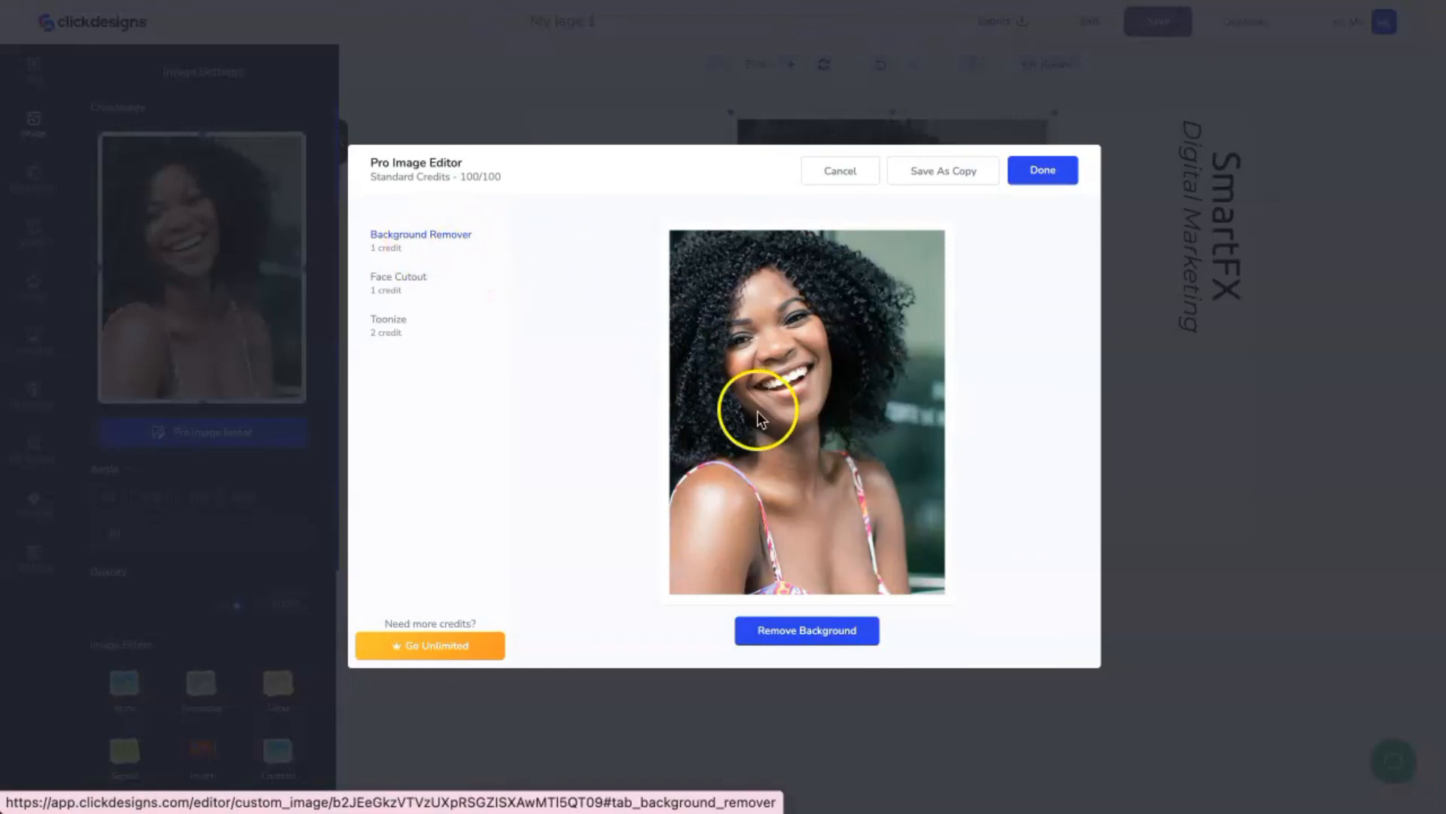
Remove the background from the woman's portrait, then apply the face cutout to it.
click(800, 638)
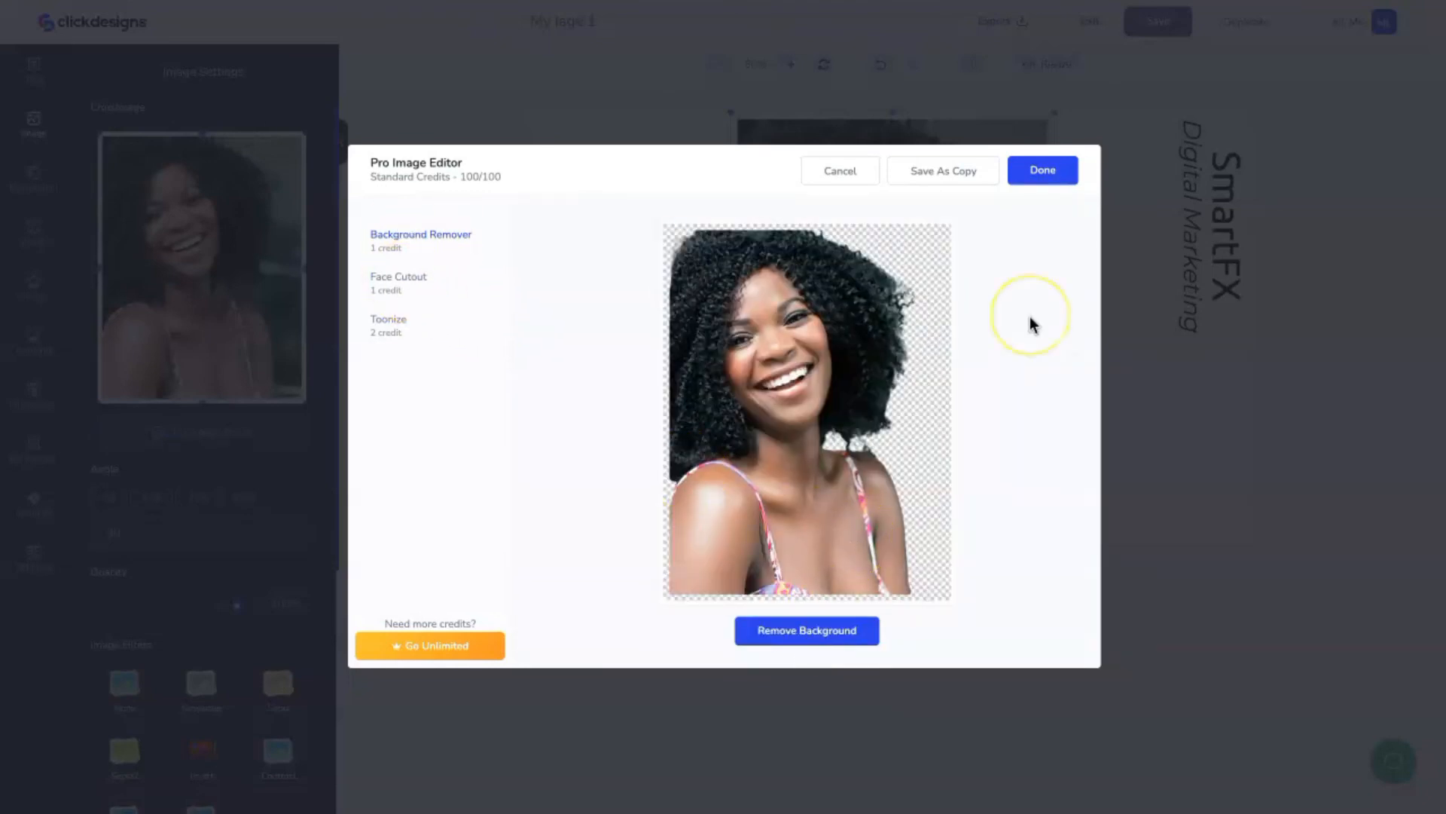
click(399, 279)
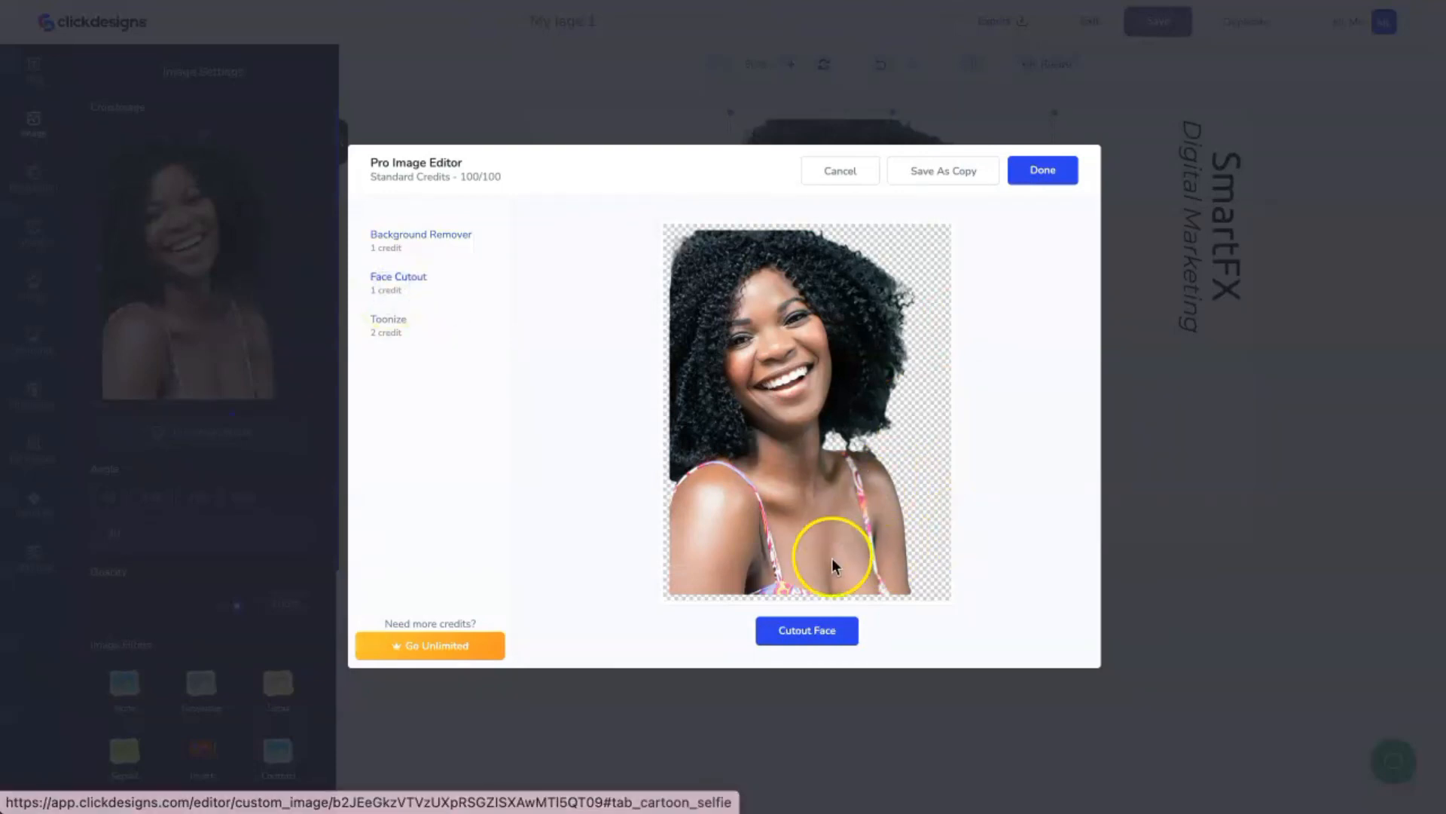
click(808, 629)
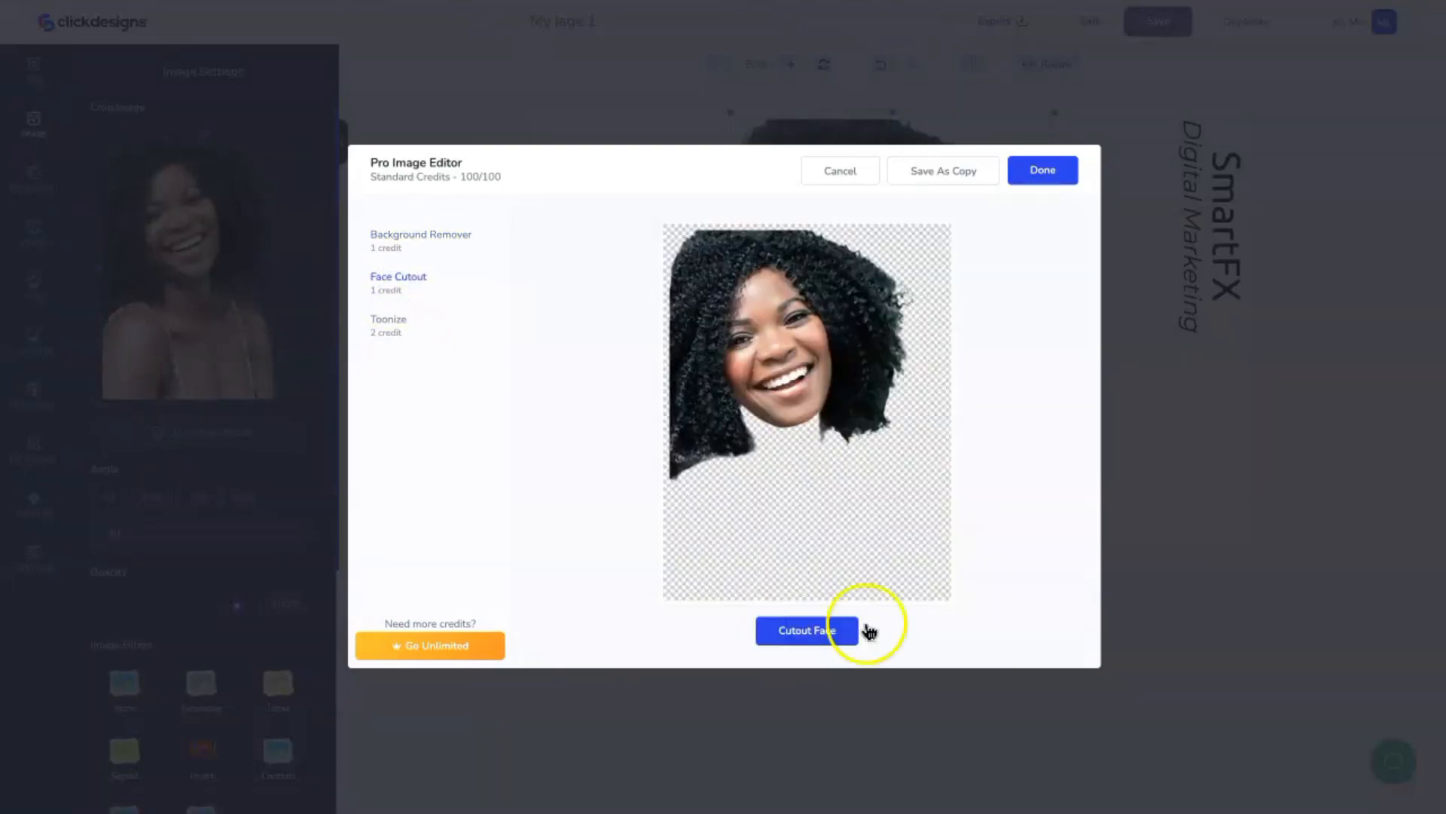
Apply the Toonize effect to the original version of the woman's portrait and return to the canvas with the result.
click(397, 335)
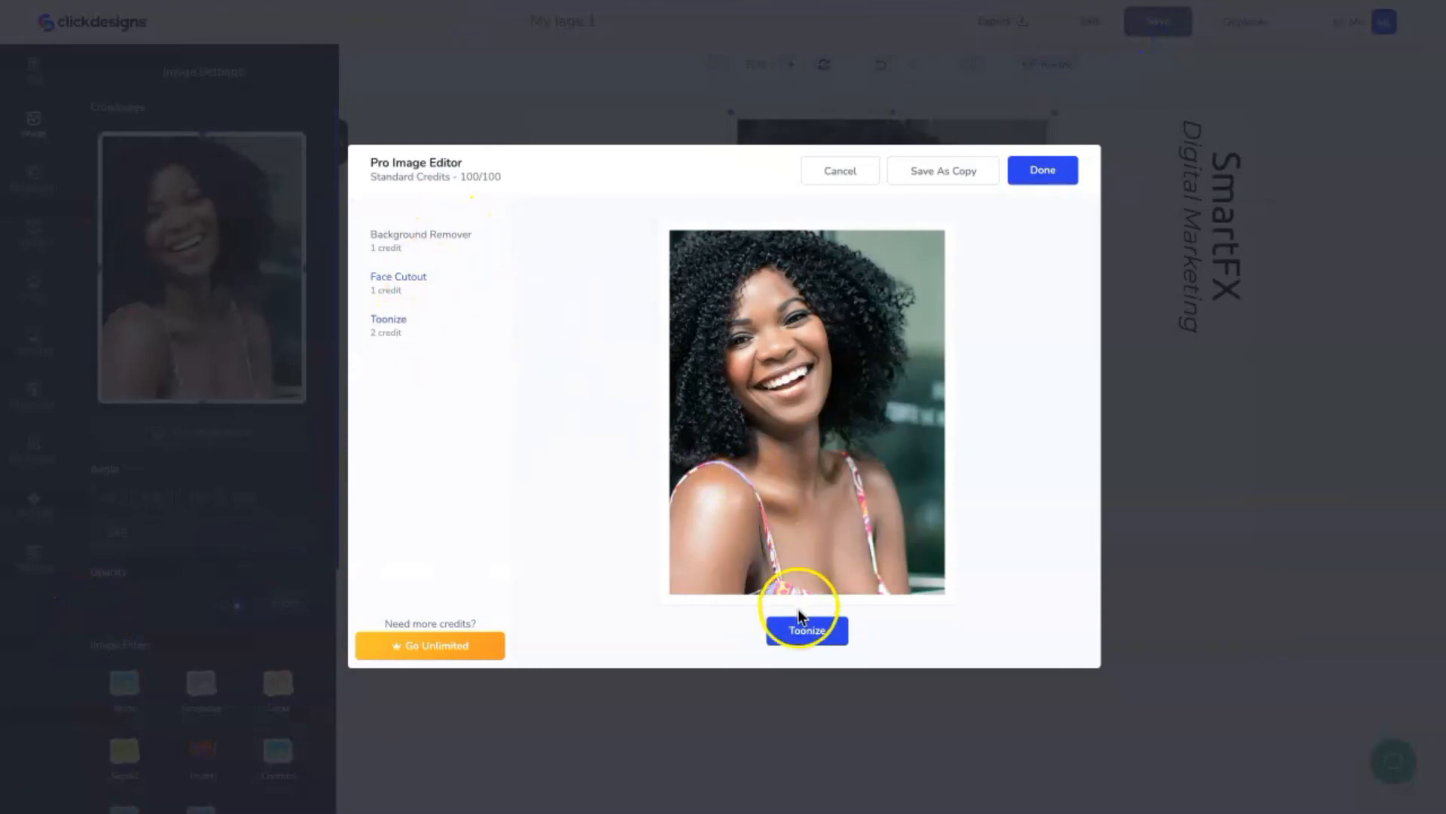
click(802, 637)
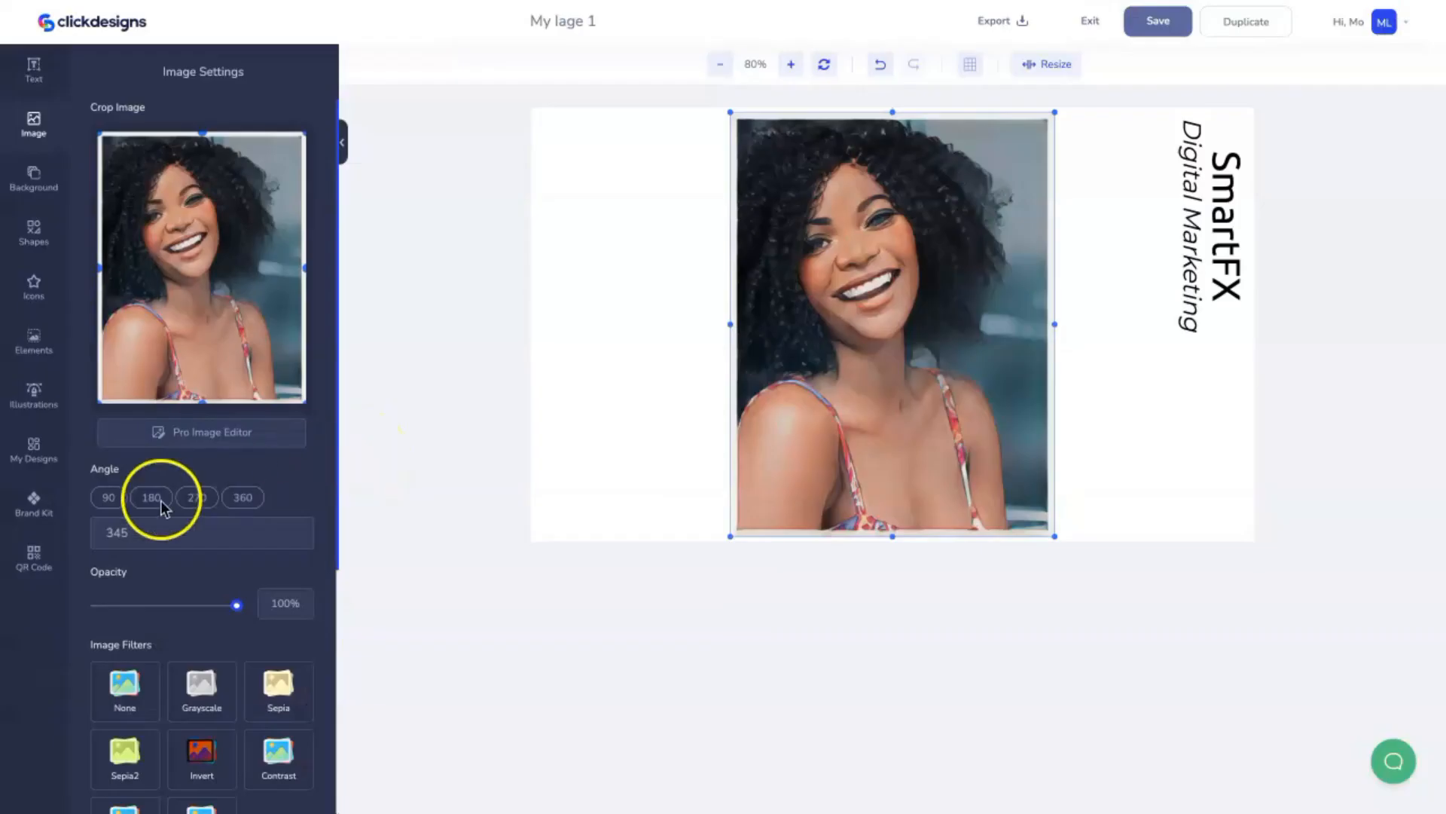
scroll(124, 539, down, 4)
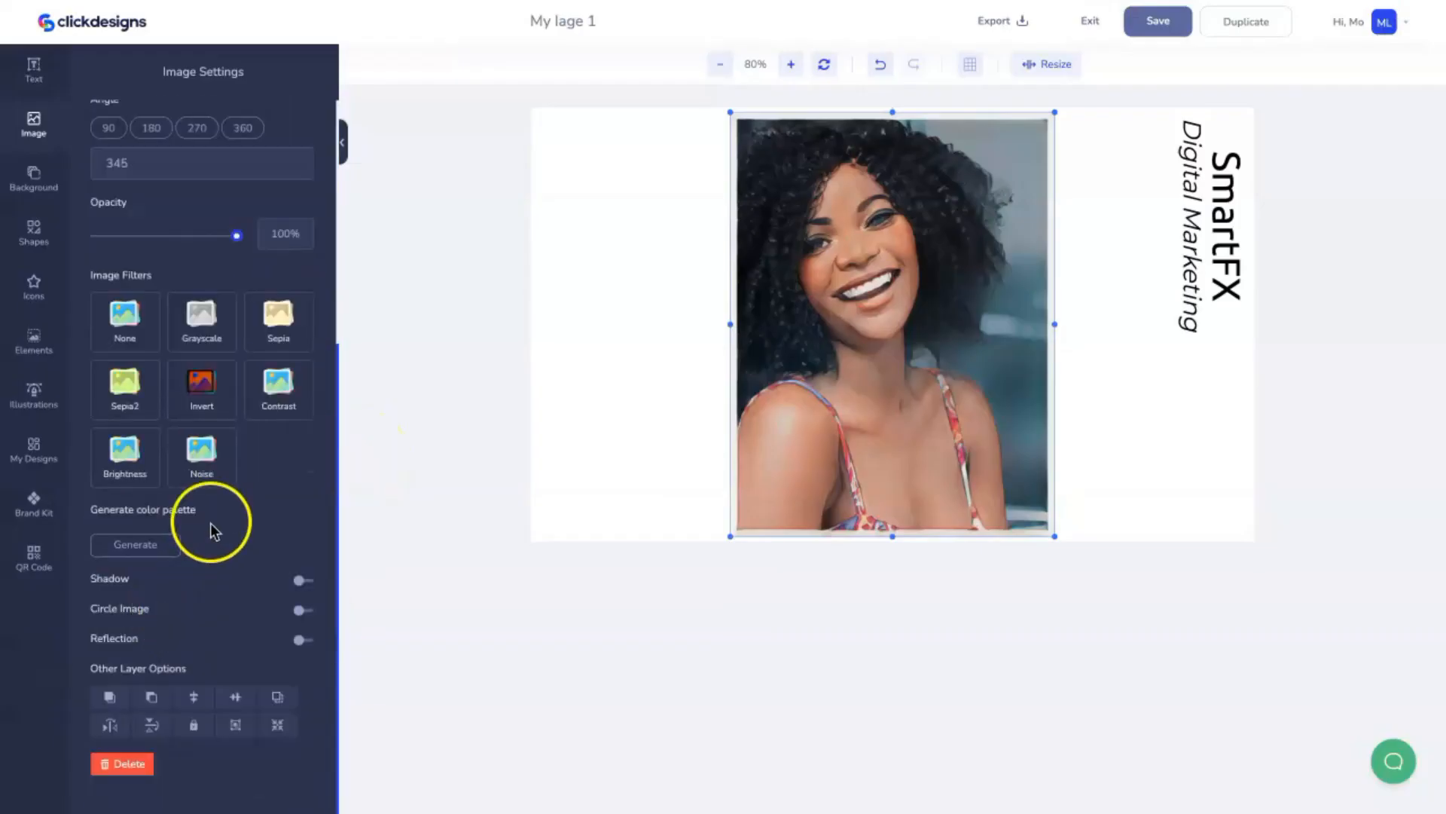
scroll(215, 482, up, 4)
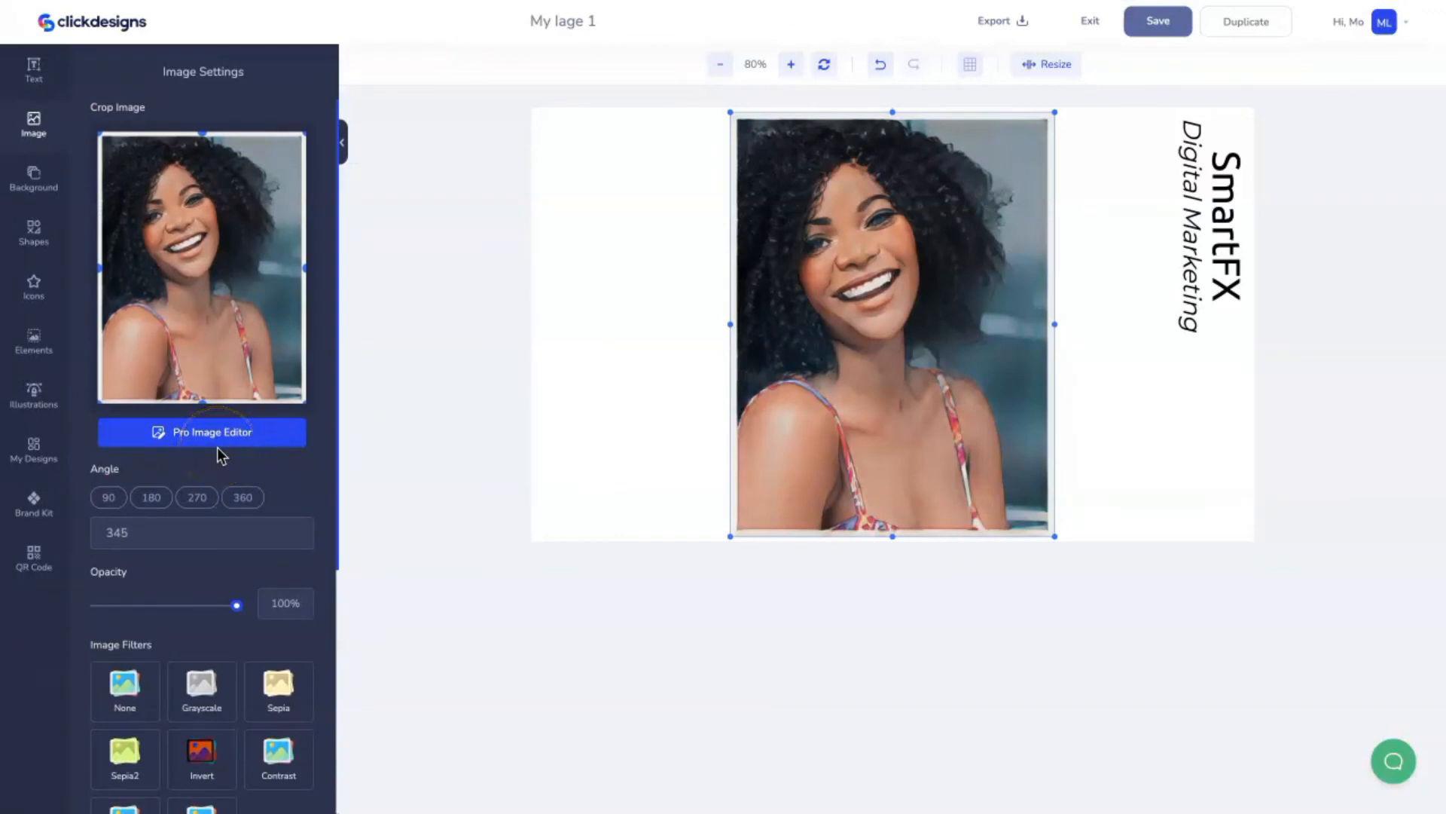